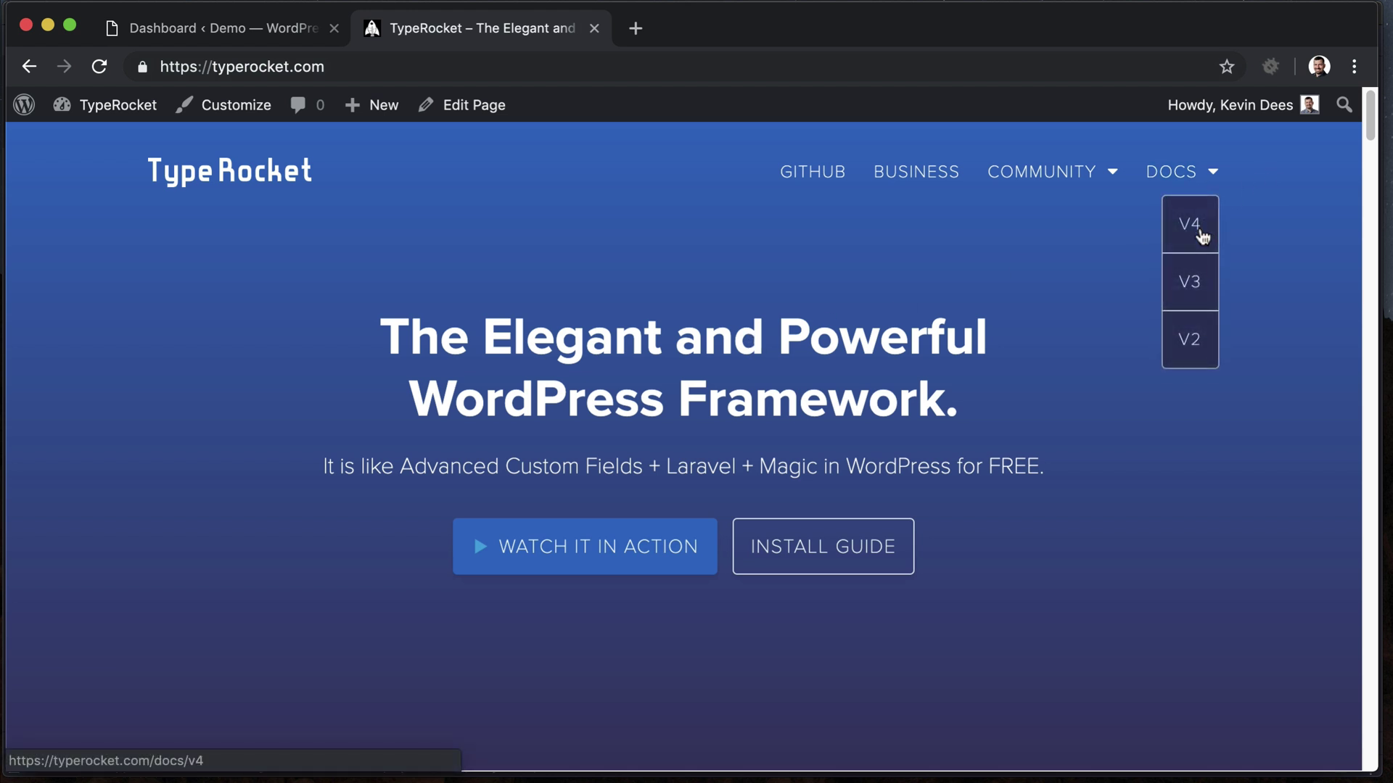
Open the TypeRocket v4 docs at Requirements and scroll to the Theme Installation steps
{"action": "left_click", "coordinate": [1192, 227]}
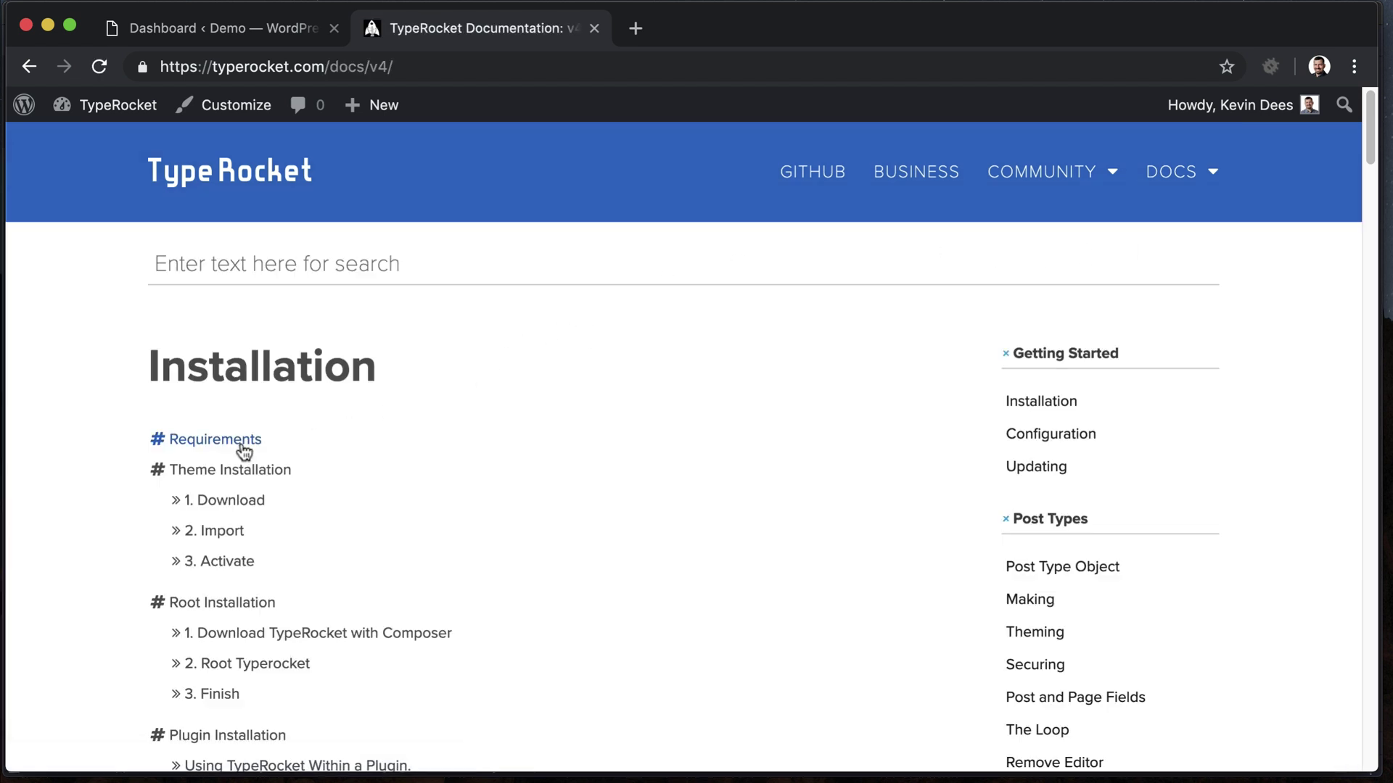
{"action": "left_click", "coordinate": [240, 441]}
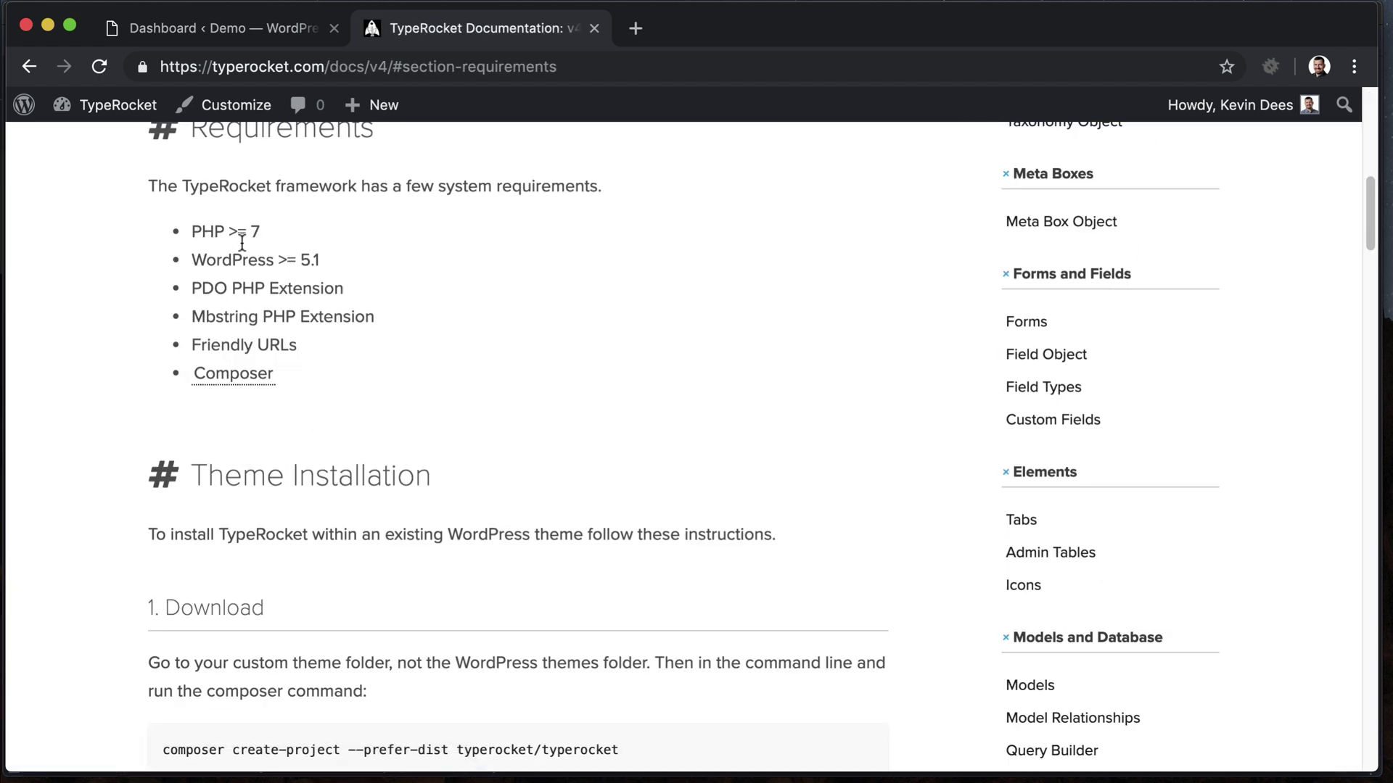
{"action": "scroll", "coordinate": [494, 358], "scroll_direction": "down", "scroll_amount": 5}
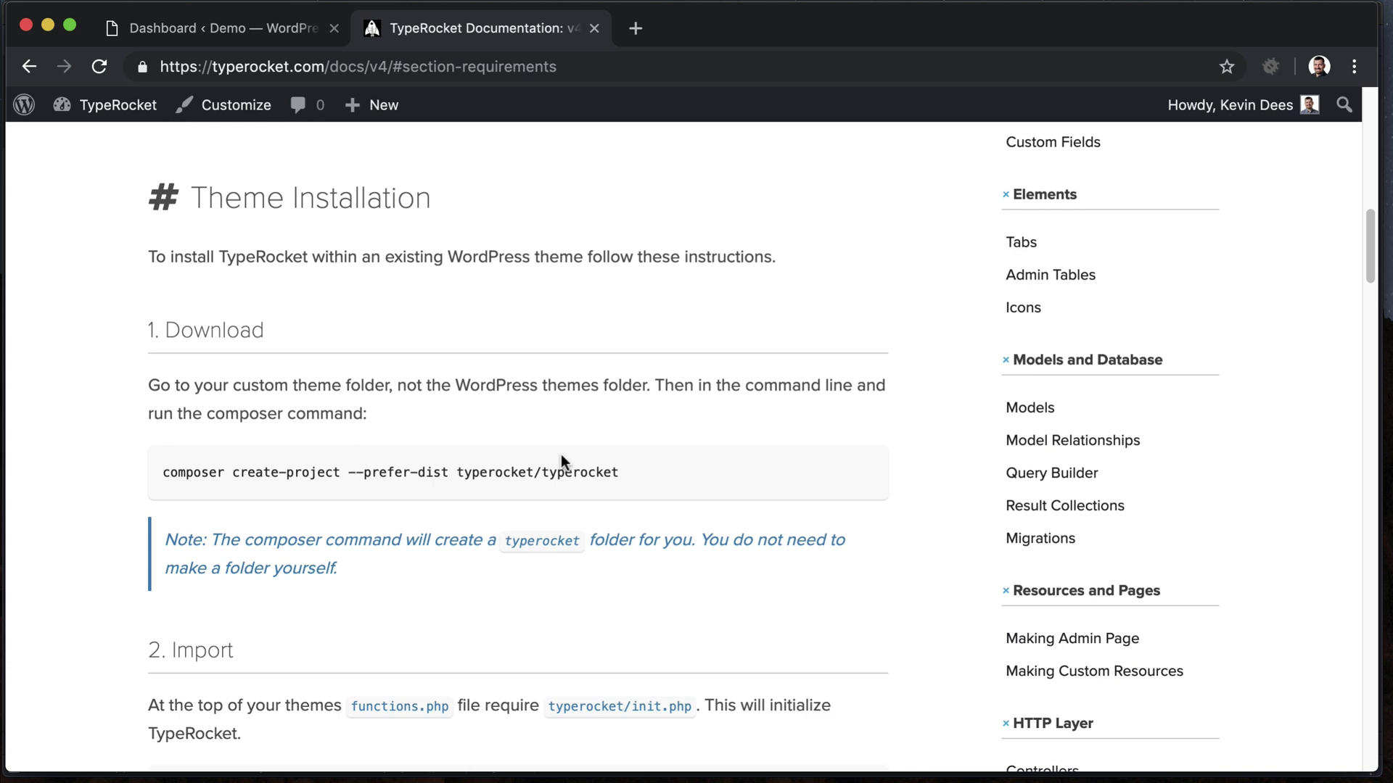
Load getcomposer.org in a new tab and go to its Getting Started introduction
{"action": "left_click", "coordinate": [635, 29]}
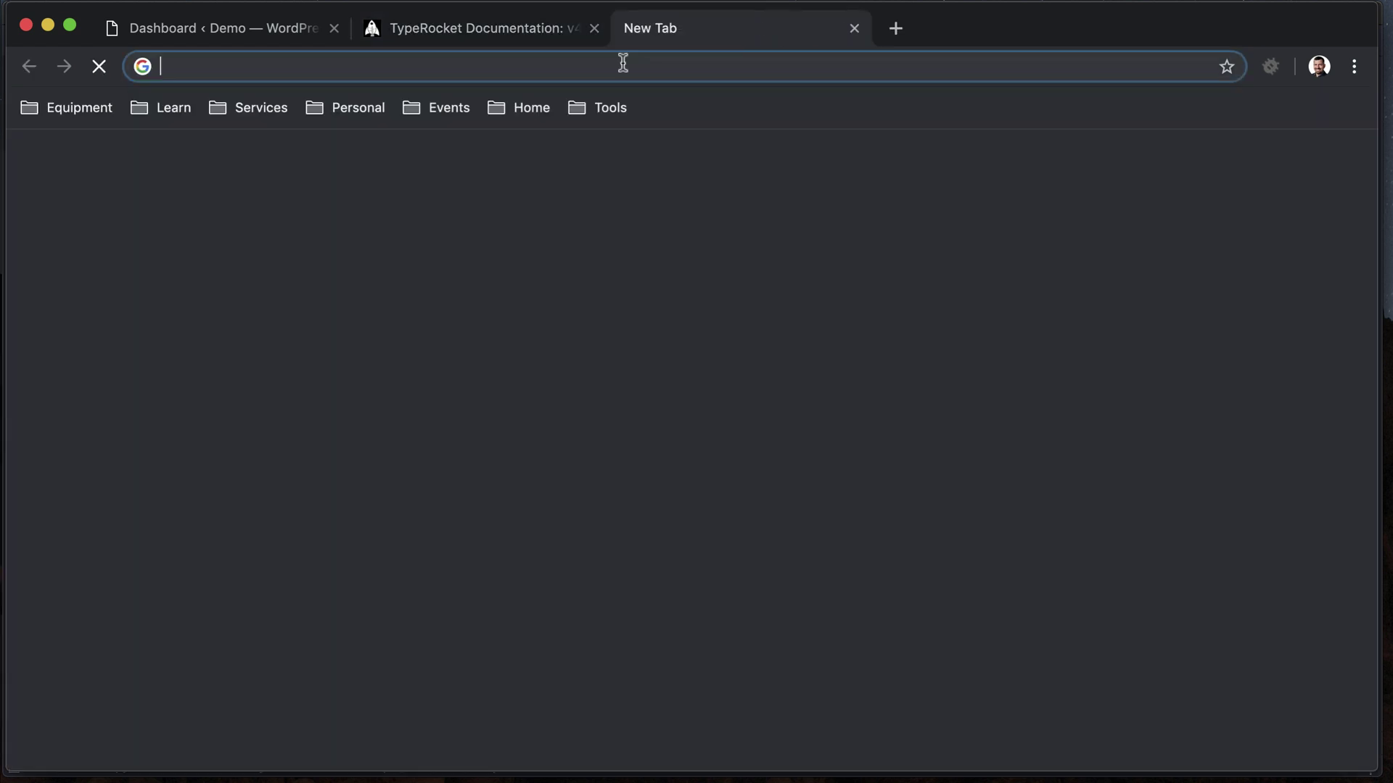
{"action": "type", "text": "getcomposer"}
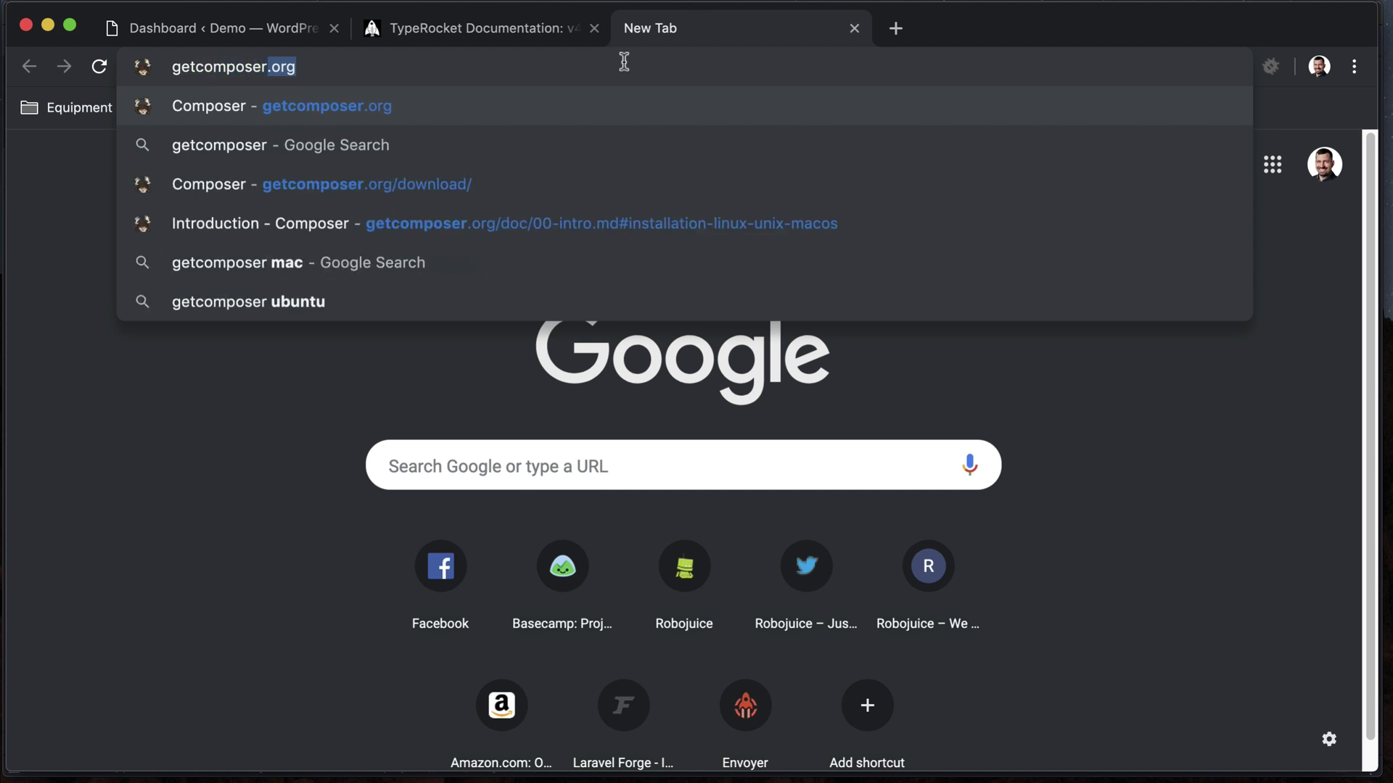
{"action": "key", "text": "Return"}
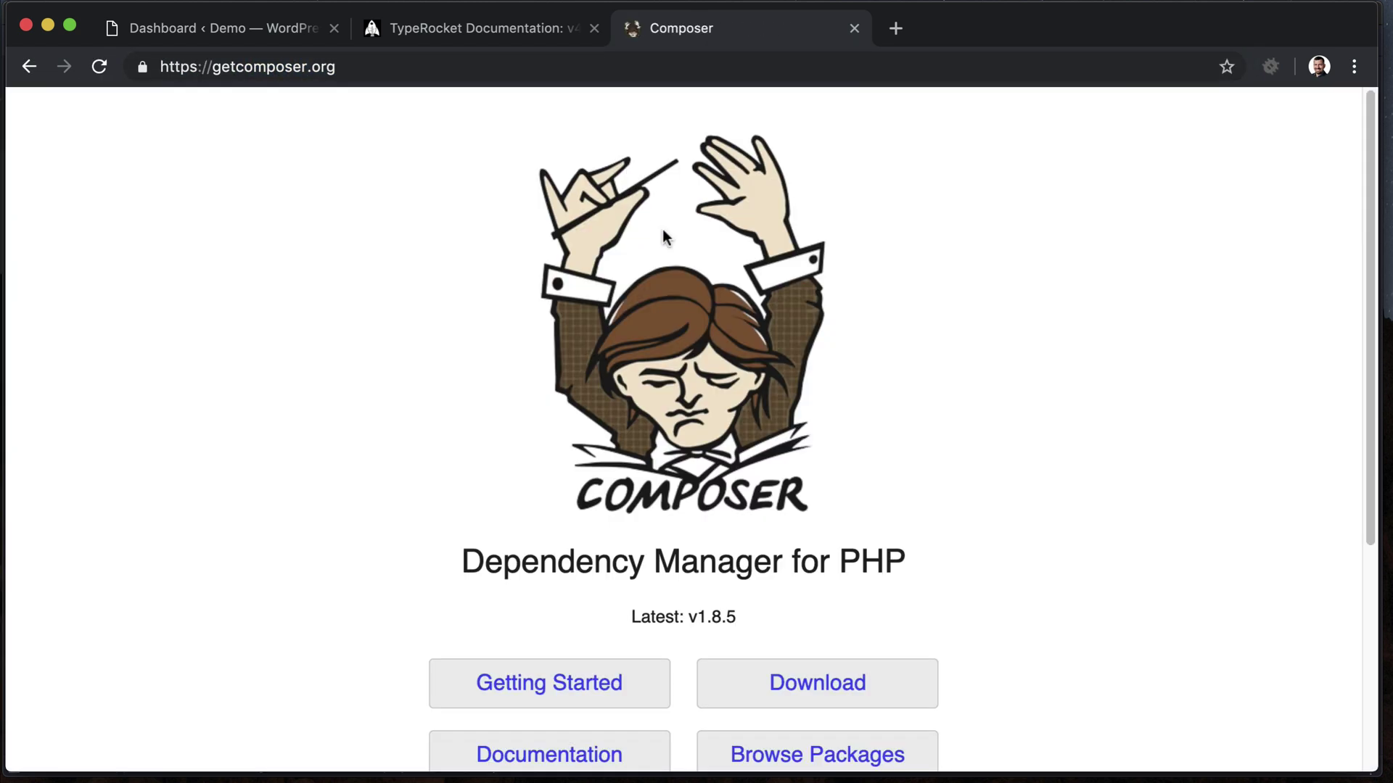
{"action": "scroll", "coordinate": [569, 418], "scroll_direction": "down", "scroll_amount": 3}
{"action": "scroll", "coordinate": [568, 419], "scroll_direction": "down", "scroll_amount": 2}
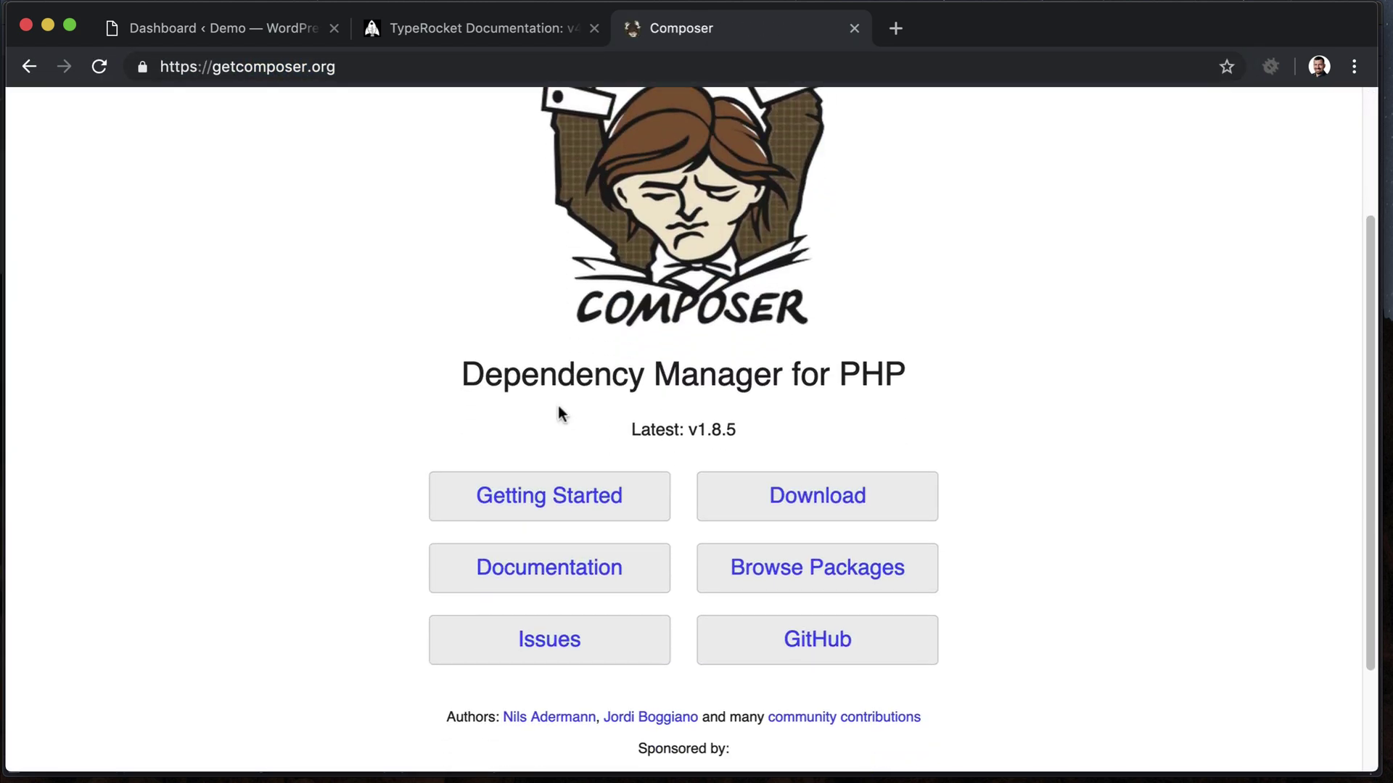
{"action": "left_click", "coordinate": [531, 510]}
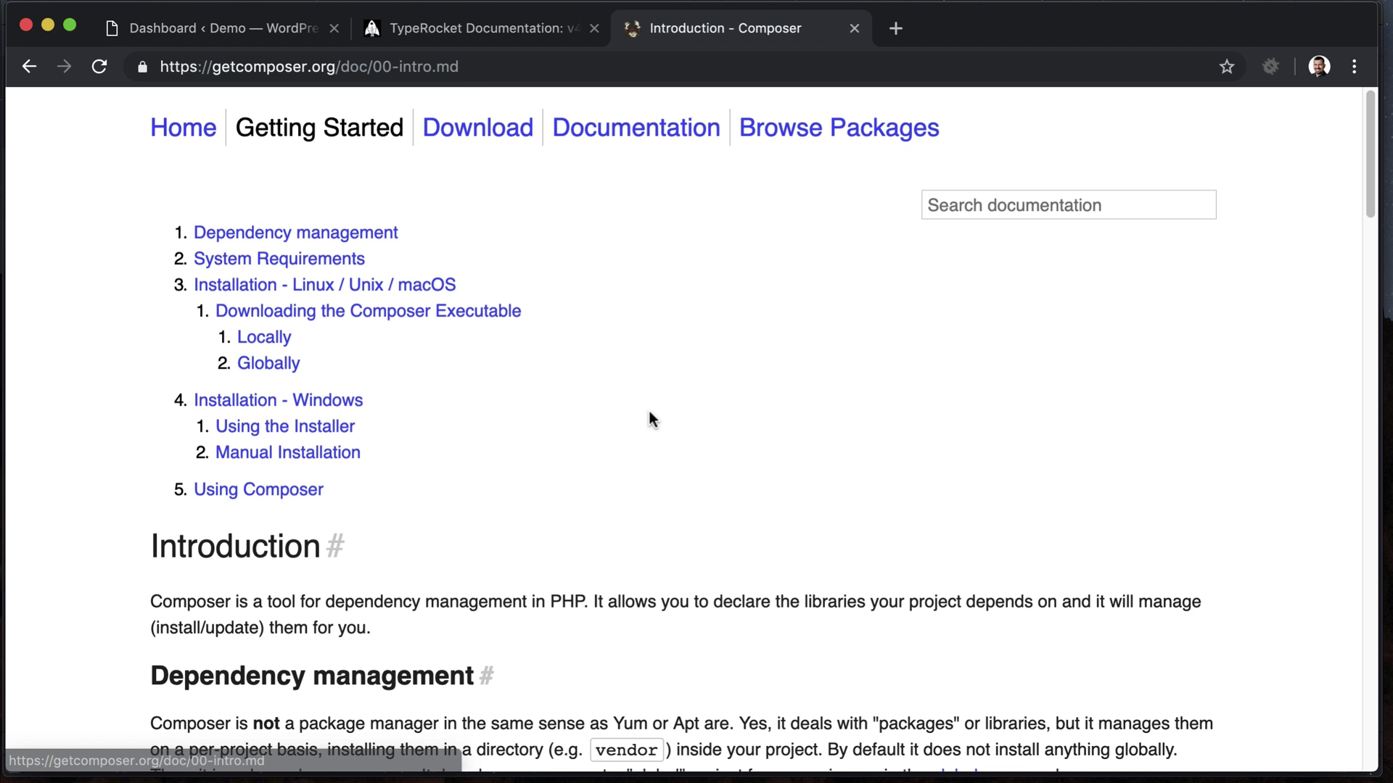
From the Linux / Unix / macOS section, open Composer's Download page and copy its four-line installer script
{"action": "left_click", "coordinate": [328, 294]}
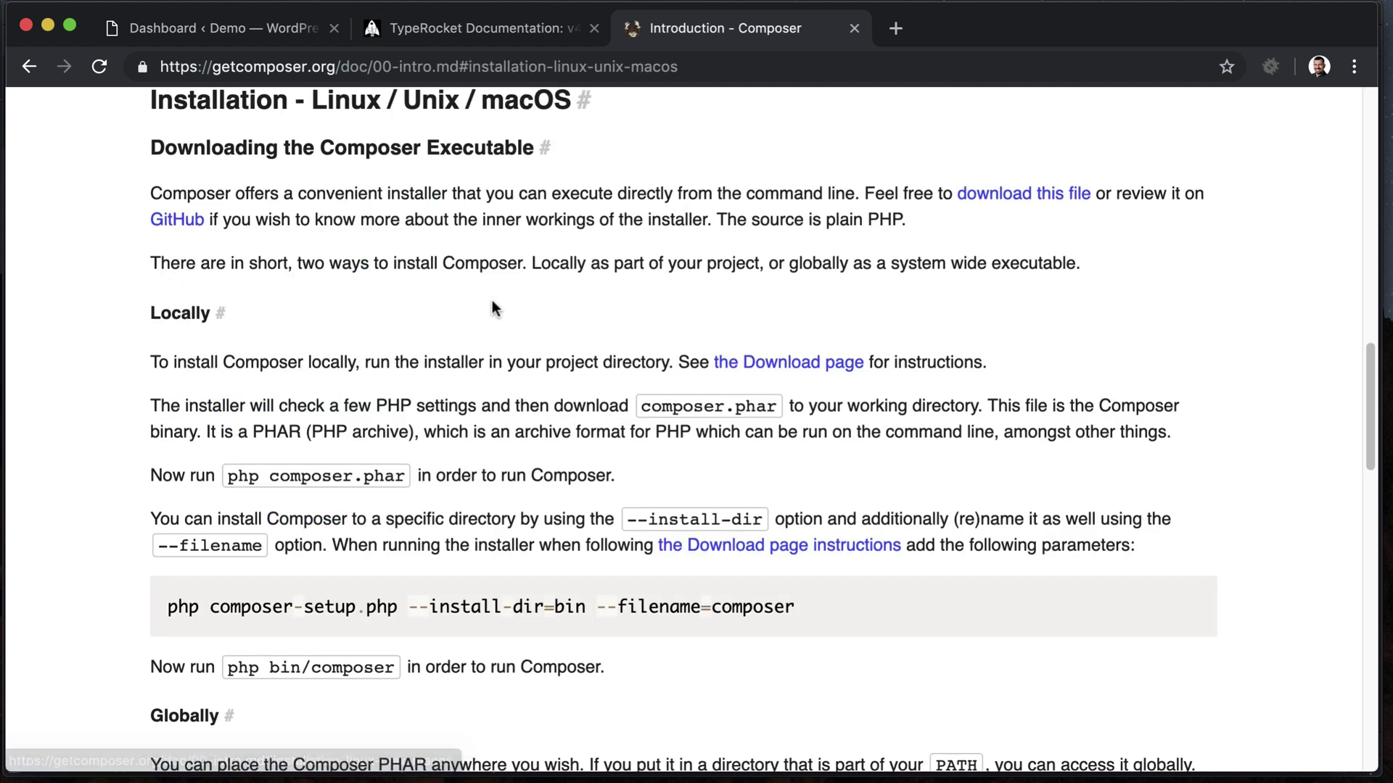
{"action": "left_click_drag", "start_coordinate": [151, 363], "coordinate": [361, 361]}
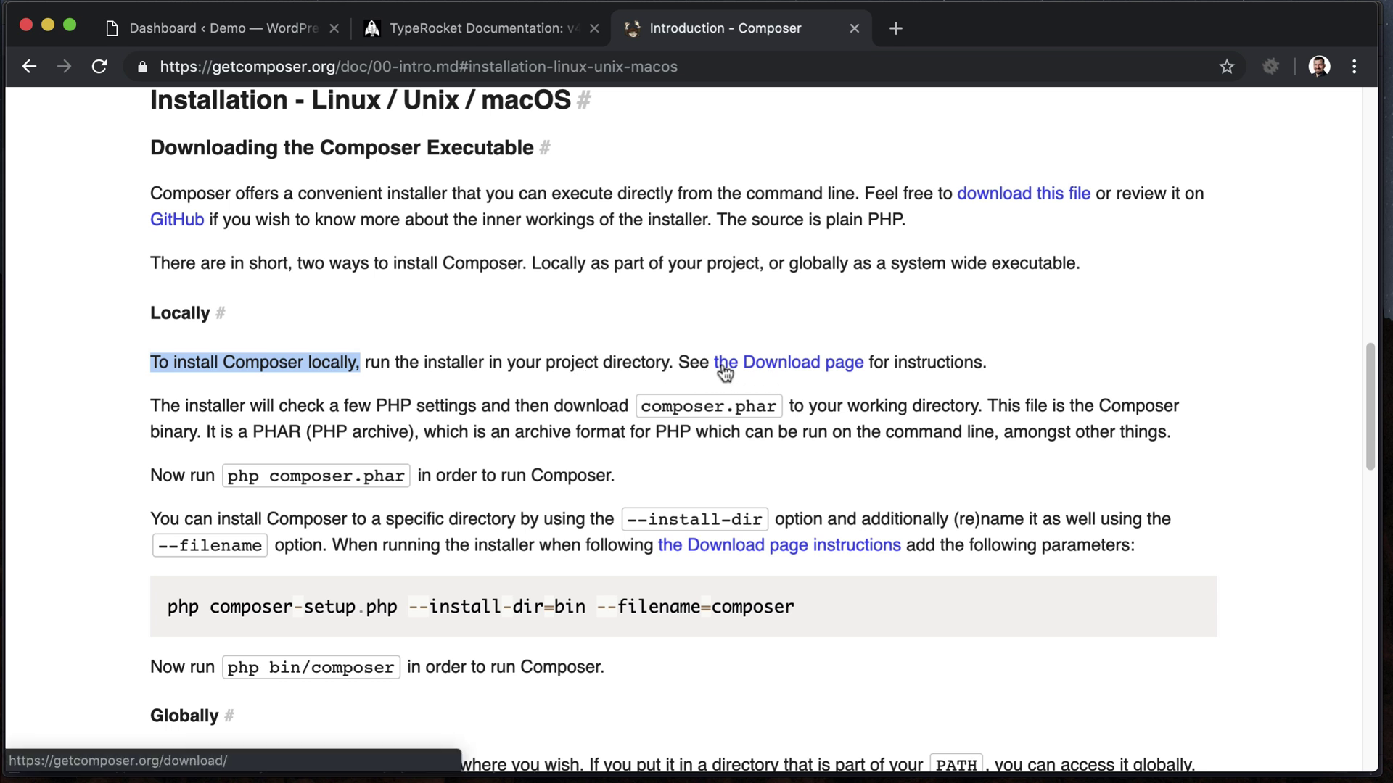
{"action": "left_click", "coordinate": [760, 363], "text": "super"}
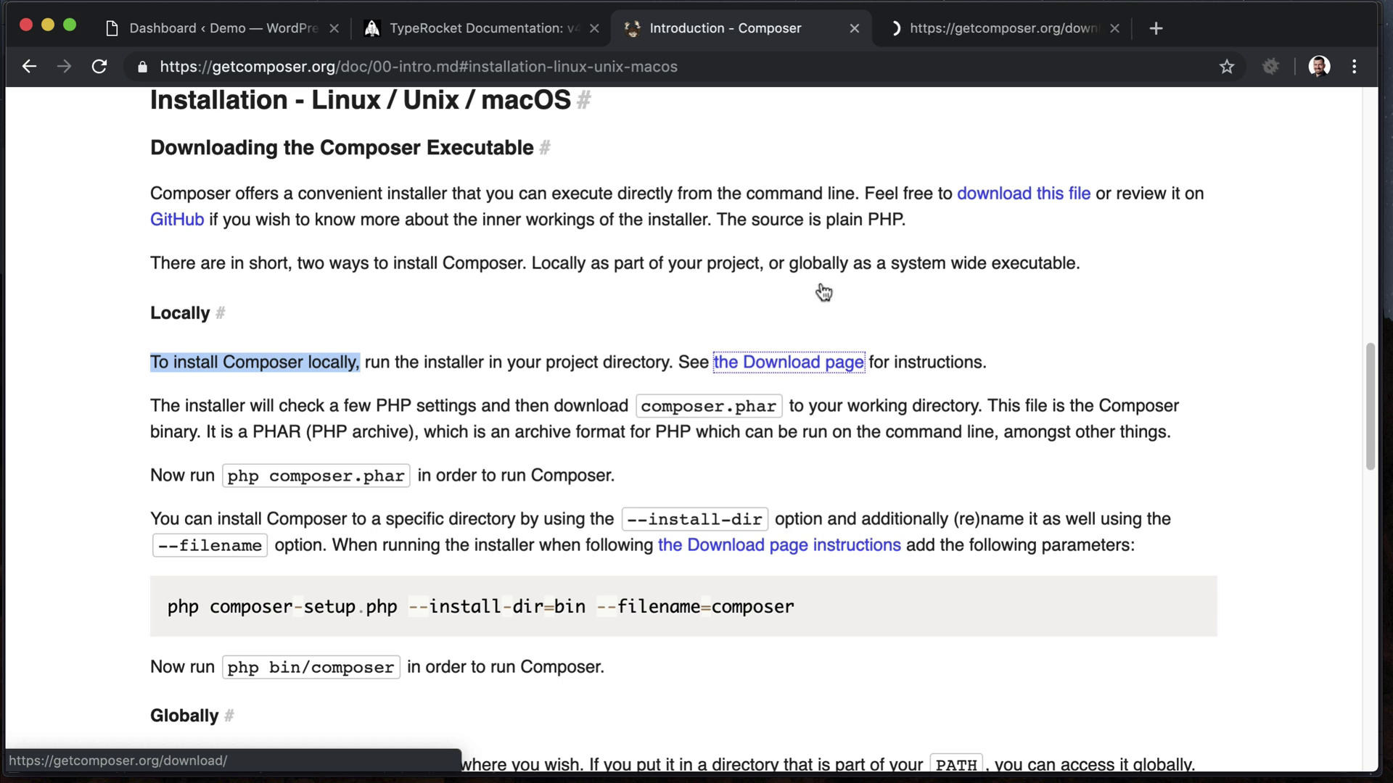
{"action": "left_click", "coordinate": [924, 27]}
{"action": "left_click_drag", "start_coordinate": [556, 428], "coordinate": [149, 338]}
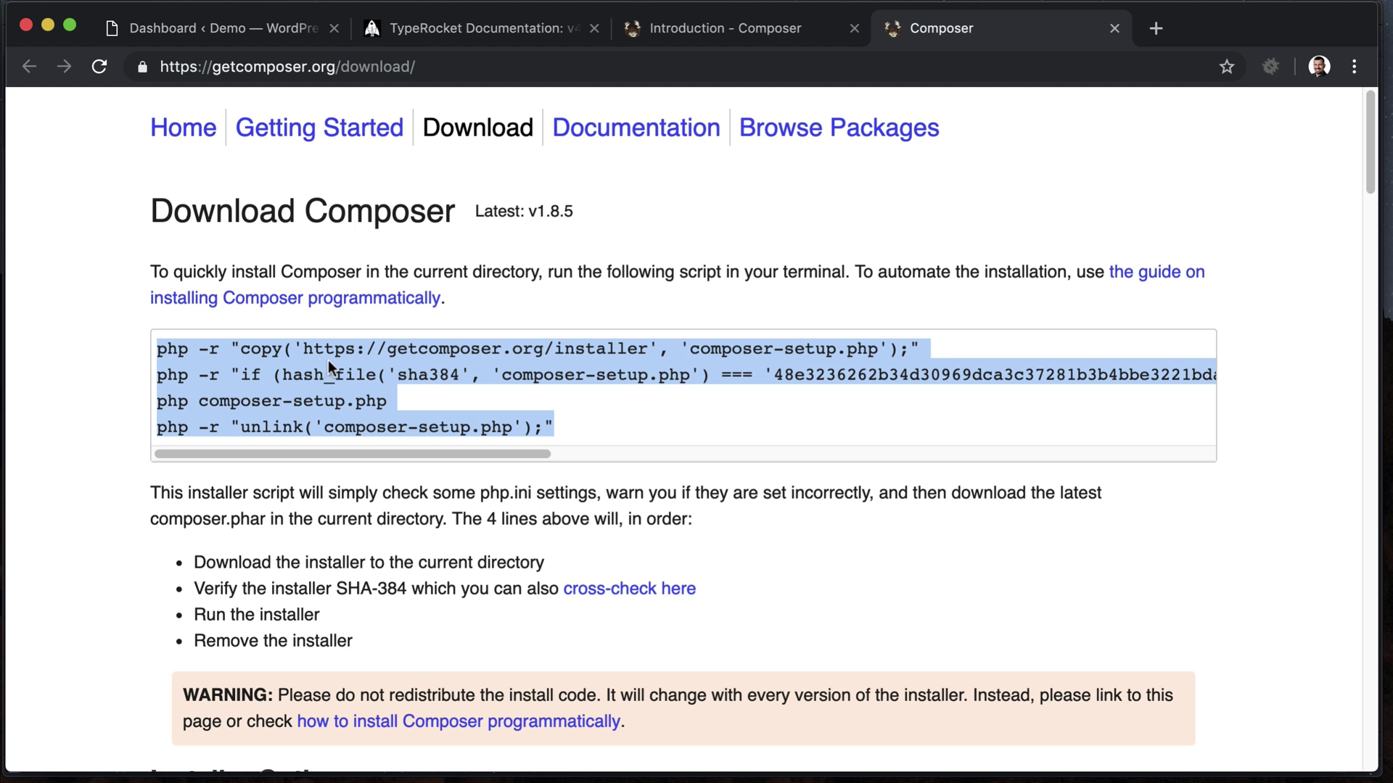
{"action": "key", "text": "super+Tab"}
{"action": "key", "text": "super+Tab"}
{"action": "key", "text": "super+Tab"}
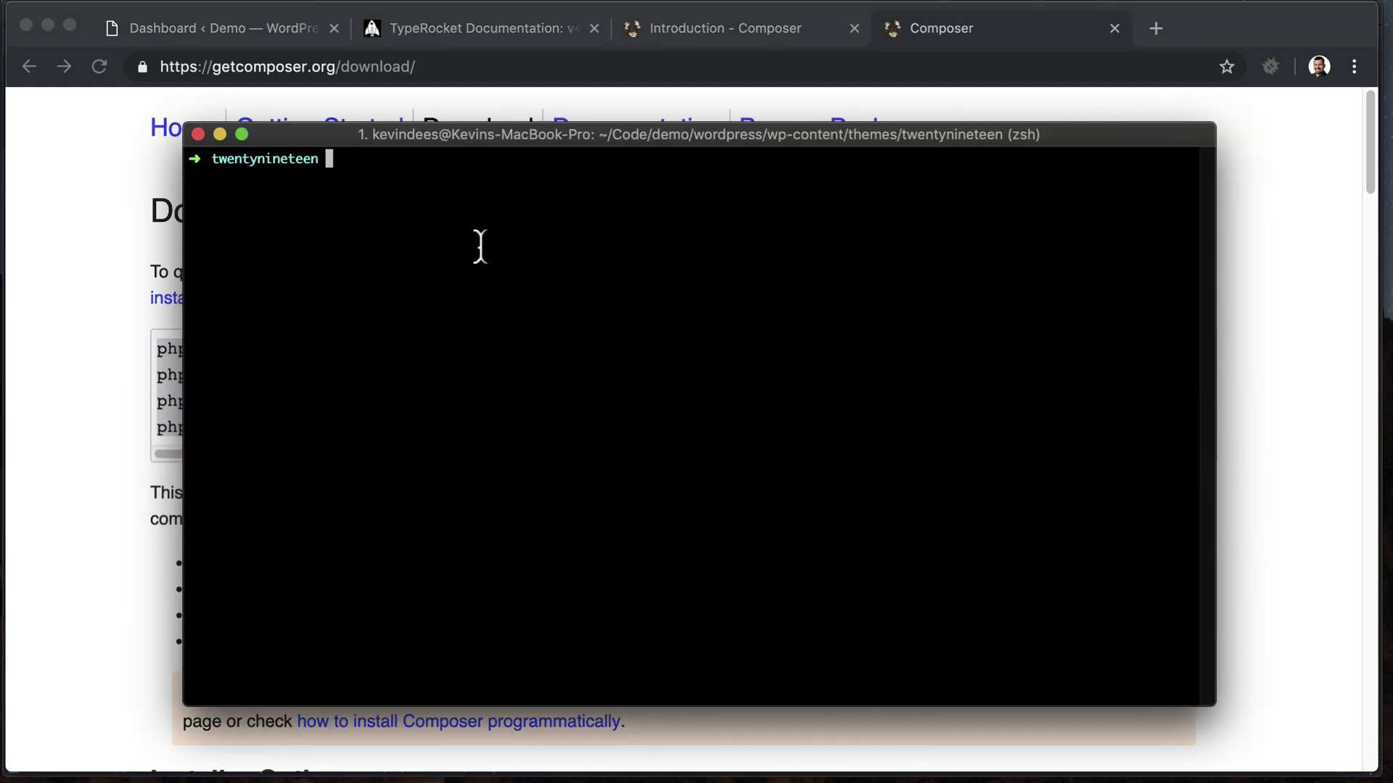
In a new terminal session, change into Code/demo and list its contents
{"action": "key", "text": "super+t"}
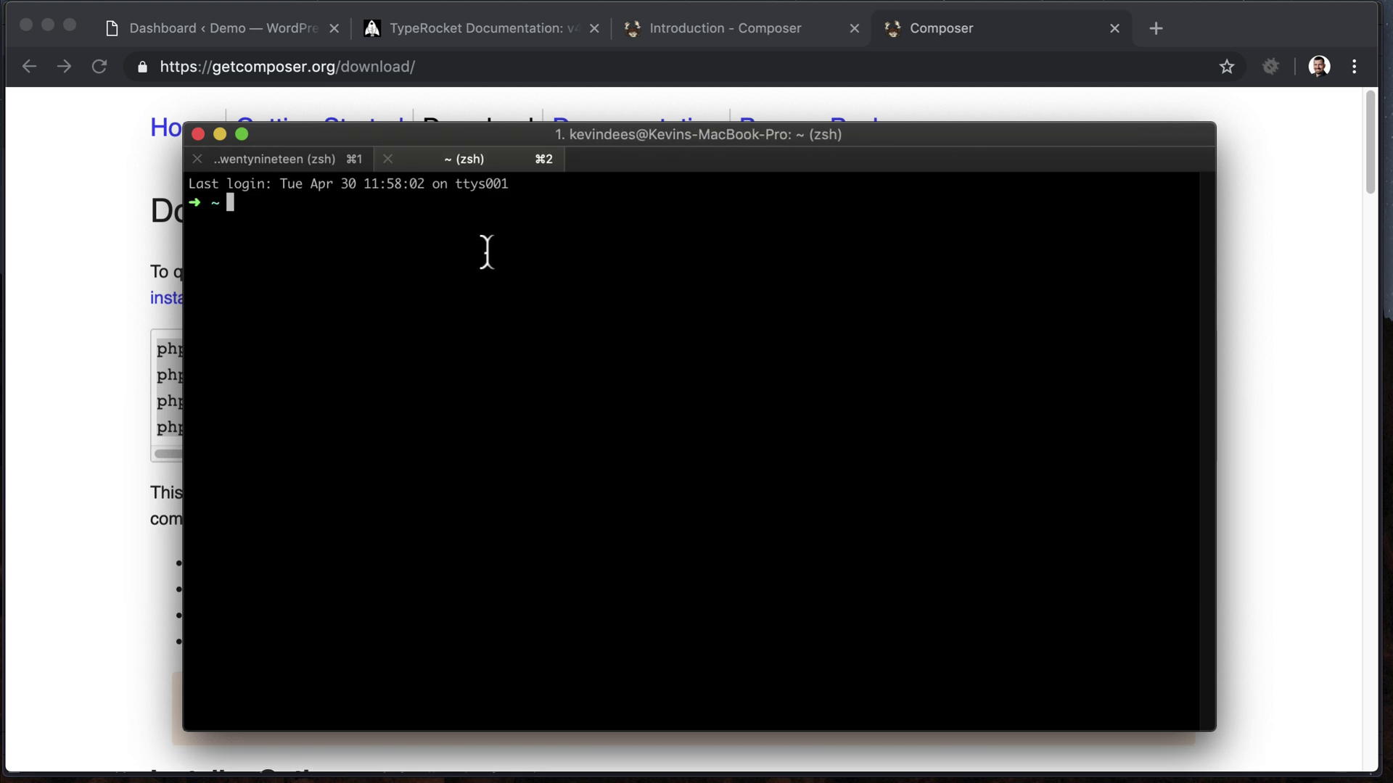
{"action": "type", "text": "cd Code/demo/"}
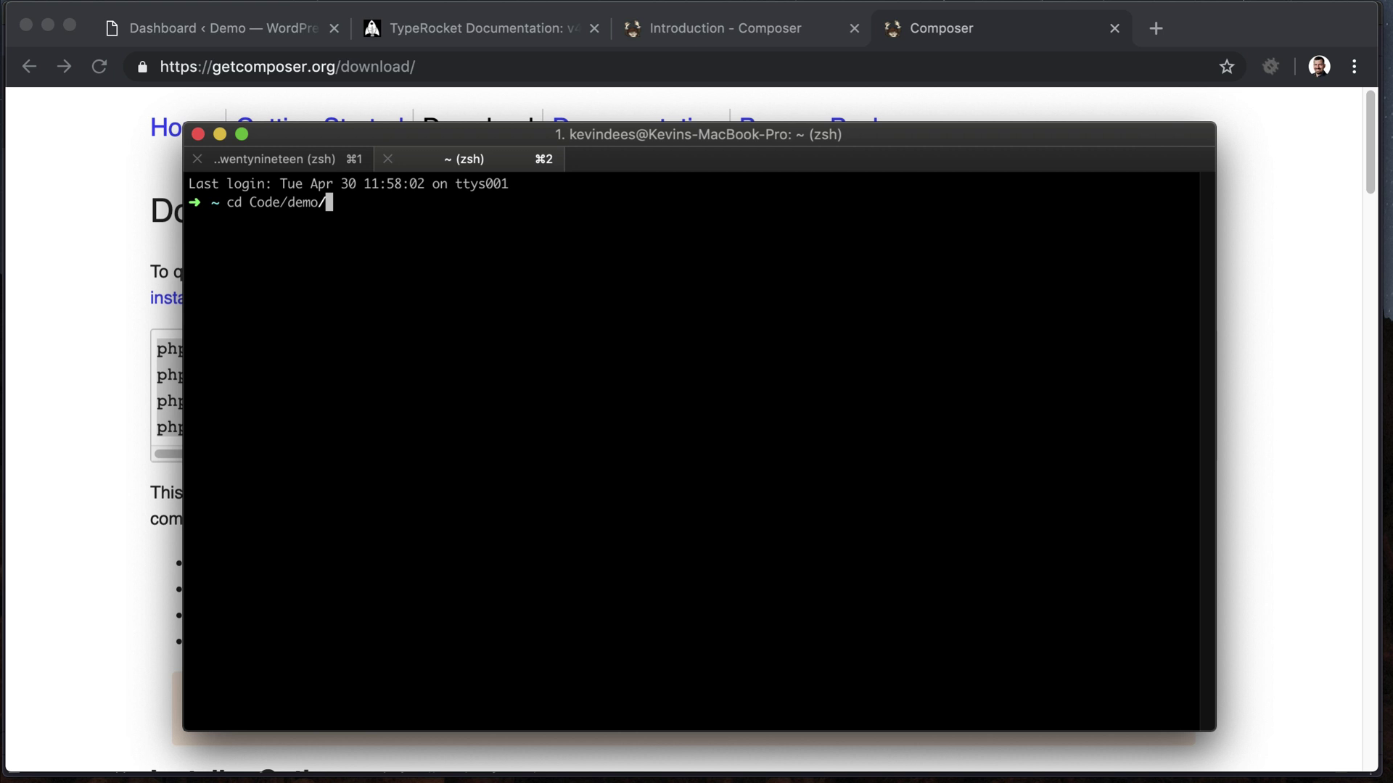
{"action": "key", "text": "Return"}
{"action": "type", "text": "ll"}
{"action": "key", "text": "Return"}
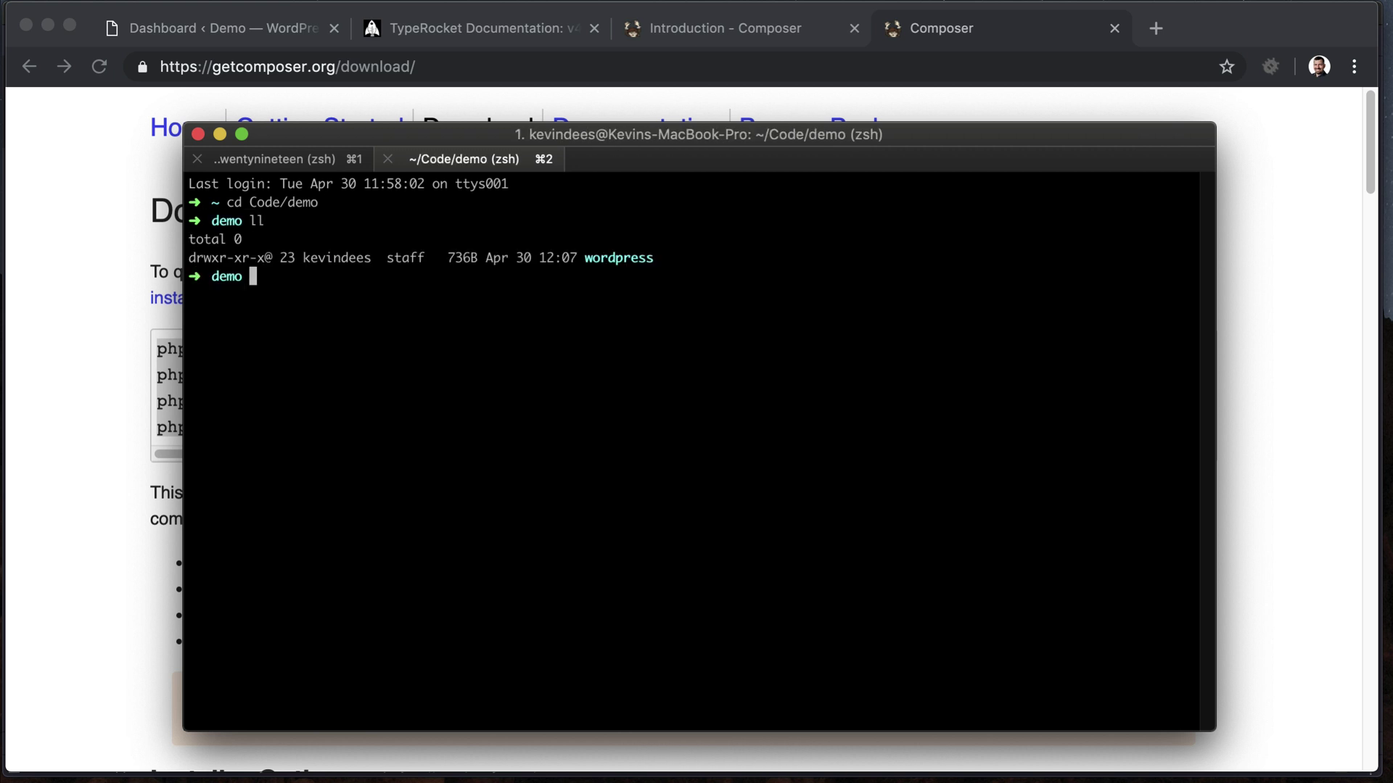
Run the pasted Composer installer and confirm composer.phar now sits beside the wordpress folder
{"action": "type", "text": "php -r \"copy('https://getcomposer.org/installer', 'composer-setup.php');\" php -r \"if (hash_file('sha384', 'composer-setup.php') === '48e3236262b34d30969dca3c37281b3b4bbe3221bda826ac6a9a62d6444cdb0dcd0615698a5cbe587c3f0fe57a54d8f5') { echo 'Installer verified'; } else { echo 'Installer corrupt'; unlink('composer-setup.php'); } echo PHP_EOL;\" php composer-setup.php php -r \"unlink('composer-setup.php');\""}
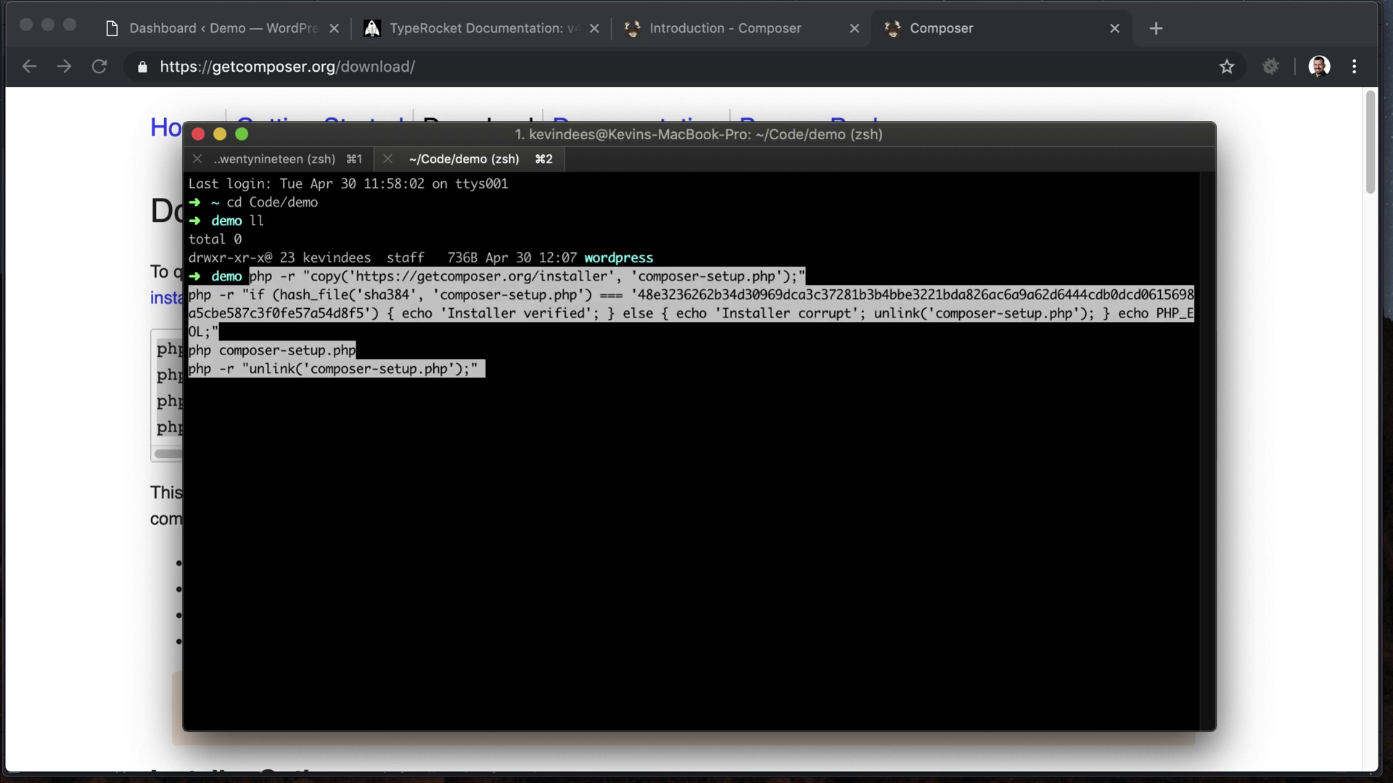
{"action": "key", "text": "Return"}
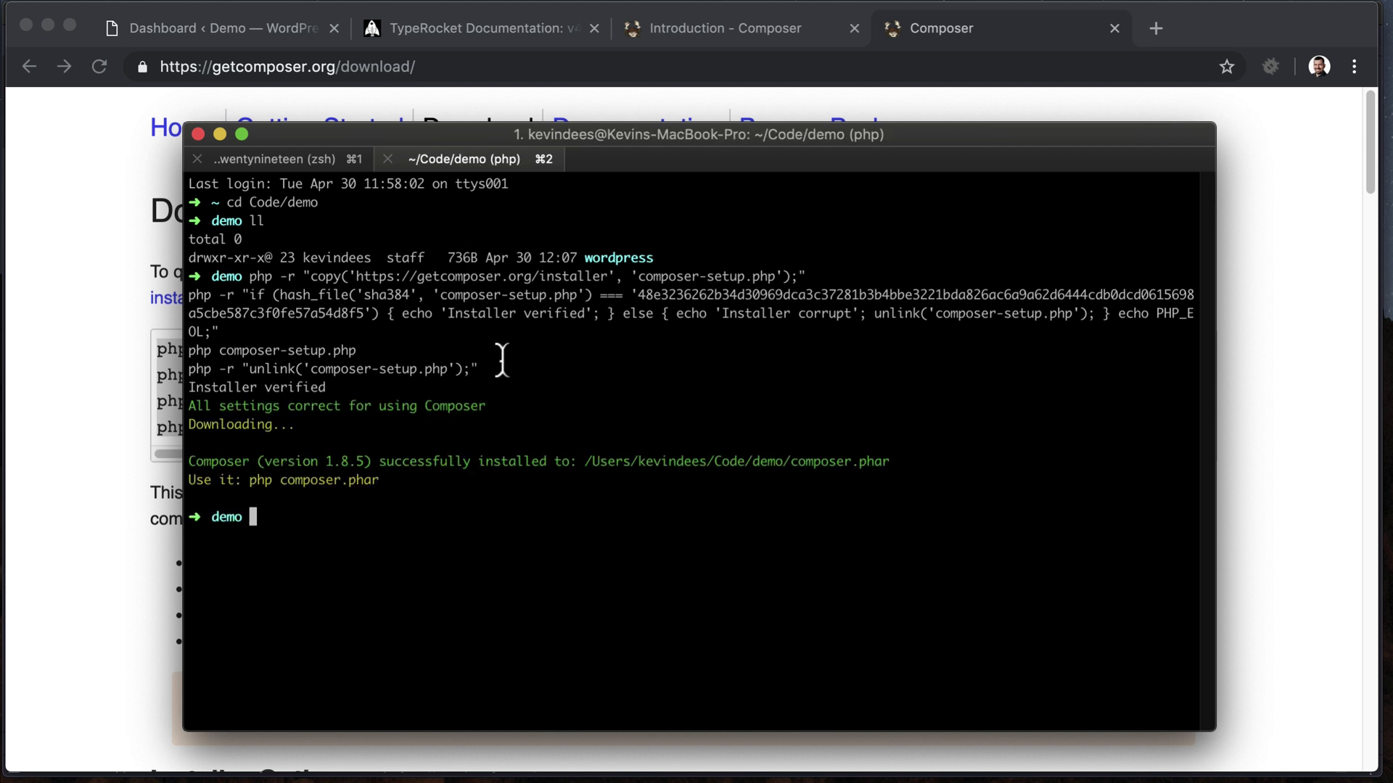
{"action": "type", "text": "ll"}
{"action": "key", "text": "Return"}
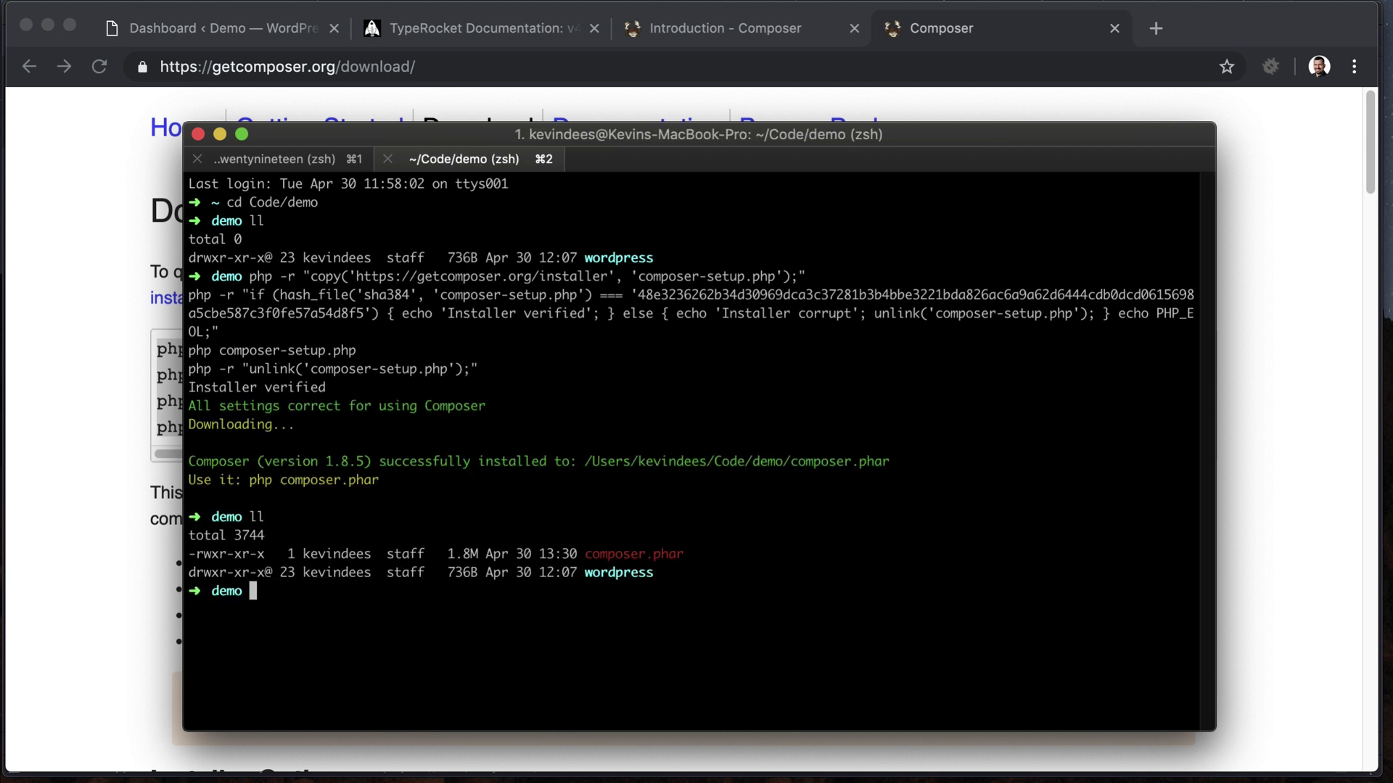
{"action": "left_click_drag", "start_coordinate": [584, 554], "coordinate": [685, 562]}
Run ./composer.phar from the demo folder to check Composer works
{"action": "left_click", "coordinate": [529, 623]}
{"action": "type", "text": "./comp"}
{"action": "key", "text": "Tab"}
{"action": "key", "text": "Return"}
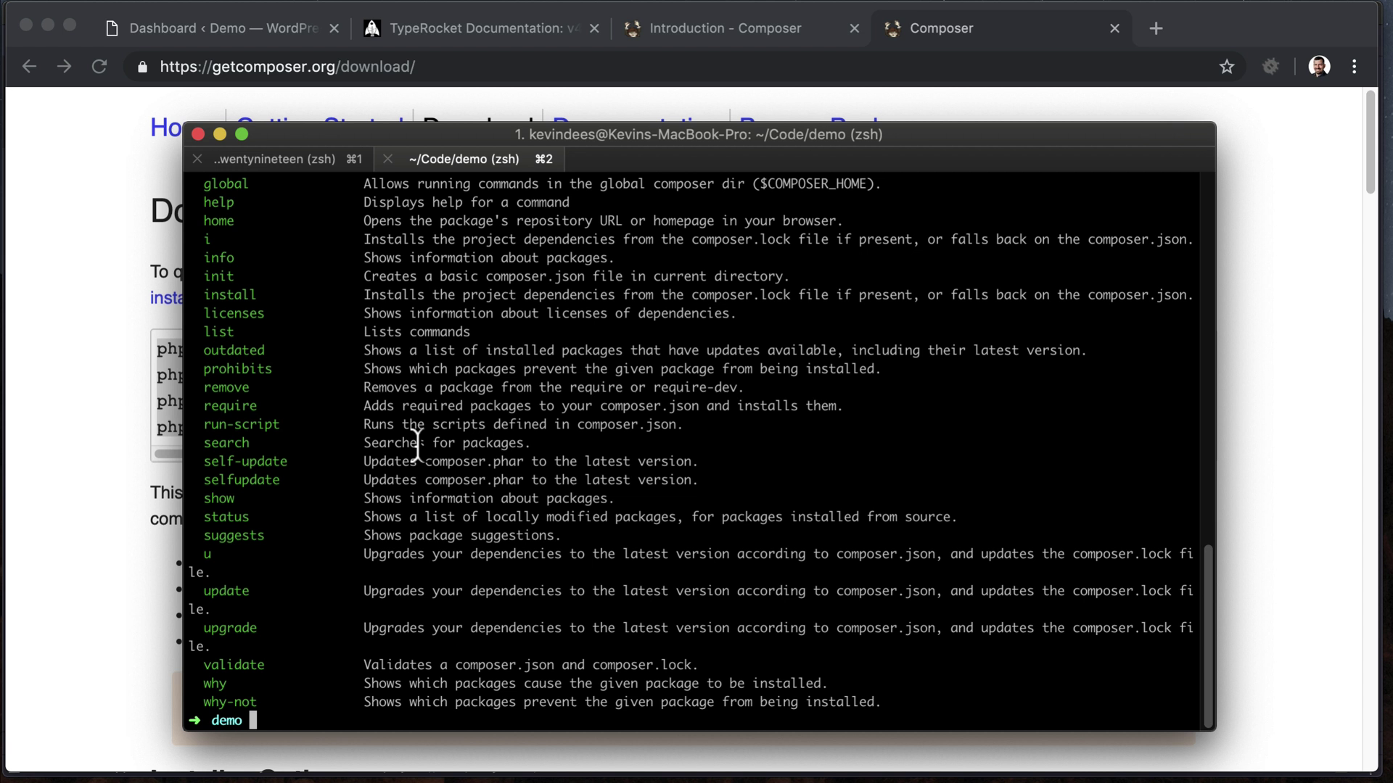
Inside wordpress, rerun Composer as ./../composer.phar after ./composer.phar fails, then clear the screen
{"action": "type", "text": "cd wordpress"}
{"action": "key", "text": "Return"}
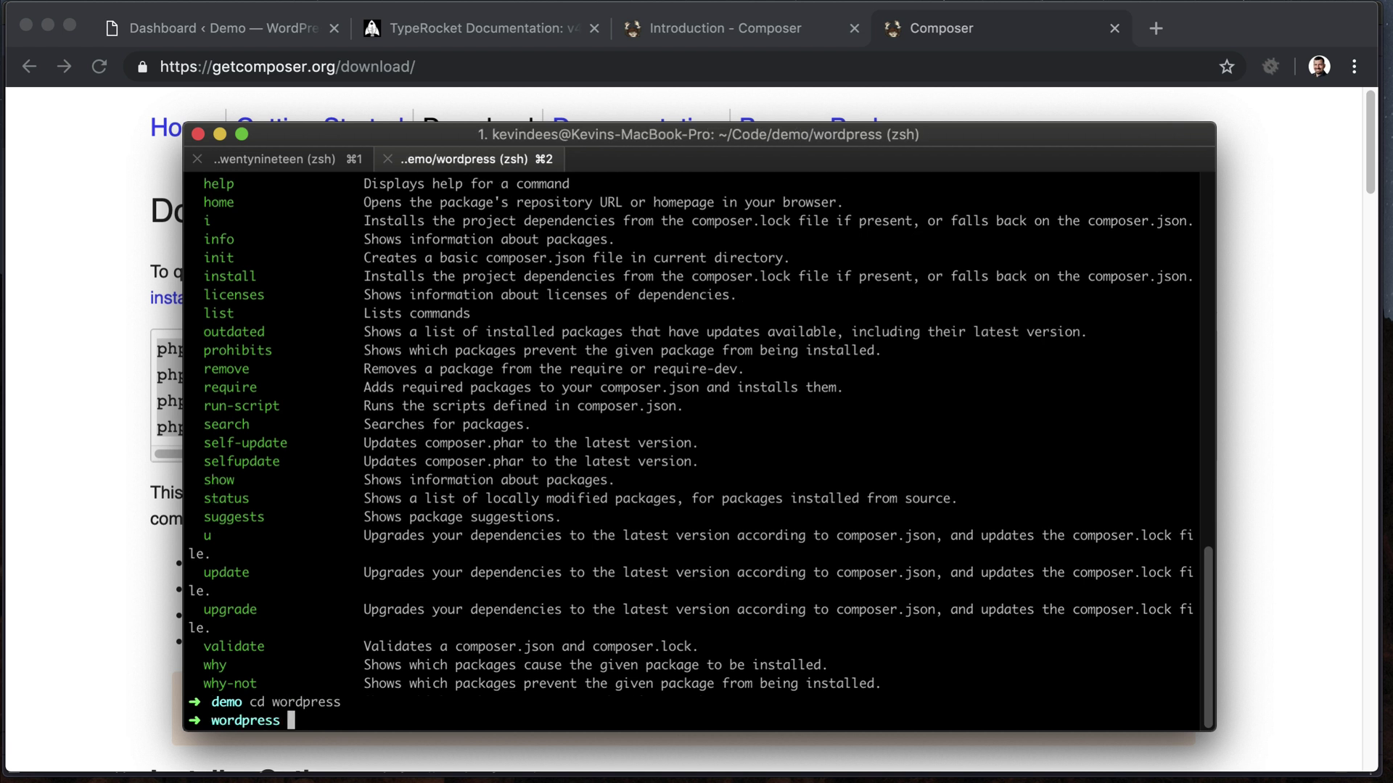
{"action": "type", "text": "./composer.phar"}
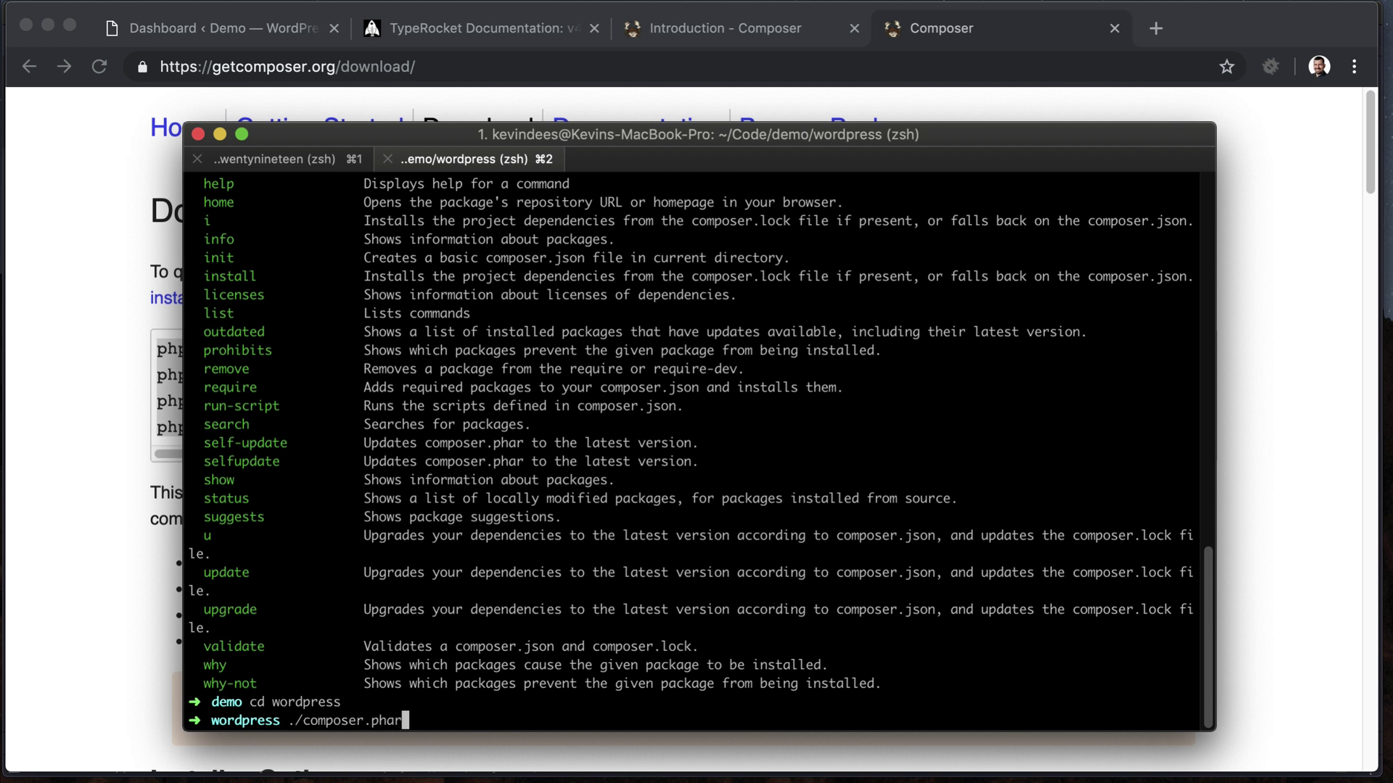
{"action": "key", "text": "Return"}
{"action": "key", "text": "Up"}
{"action": "key", "text": "Left"}
{"action": "key", "text": "Left"}
{"action": "key", "text": "Left"}
{"action": "key", "text": "Left"}
{"action": "key", "text": "Left"}
{"action": "key", "text": "Left"}
{"action": "key", "text": "Left"}
{"action": "key", "text": "Left"}
{"action": "key", "text": "Left"}
{"action": "key", "text": "Left"}
{"action": "key", "text": "Left"}
{"action": "key", "text": "Left"}
{"action": "key", "text": "Left"}
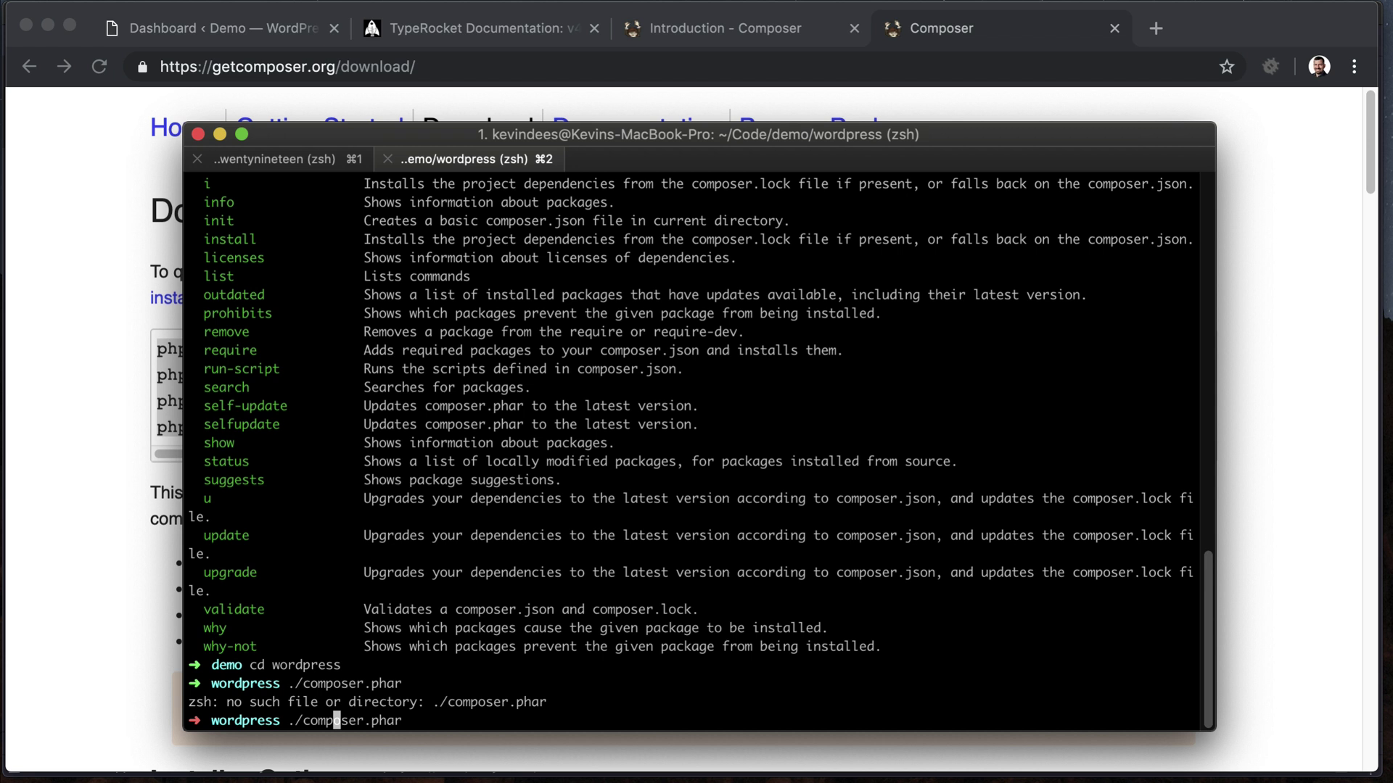
{"action": "type", "text": "../"}
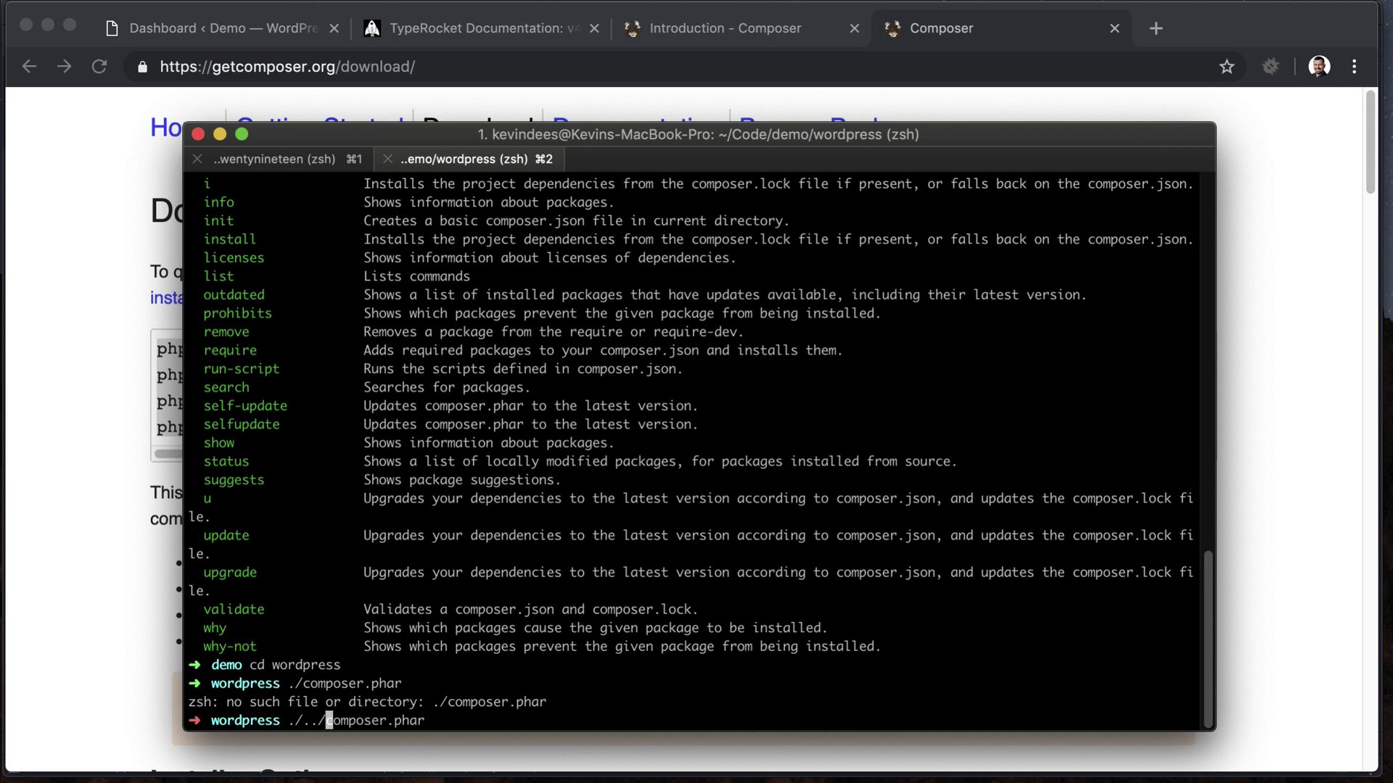
{"action": "key", "text": "ctrl+e"}
{"action": "key", "text": "Return"}
{"action": "key", "text": "ctrl+l"}
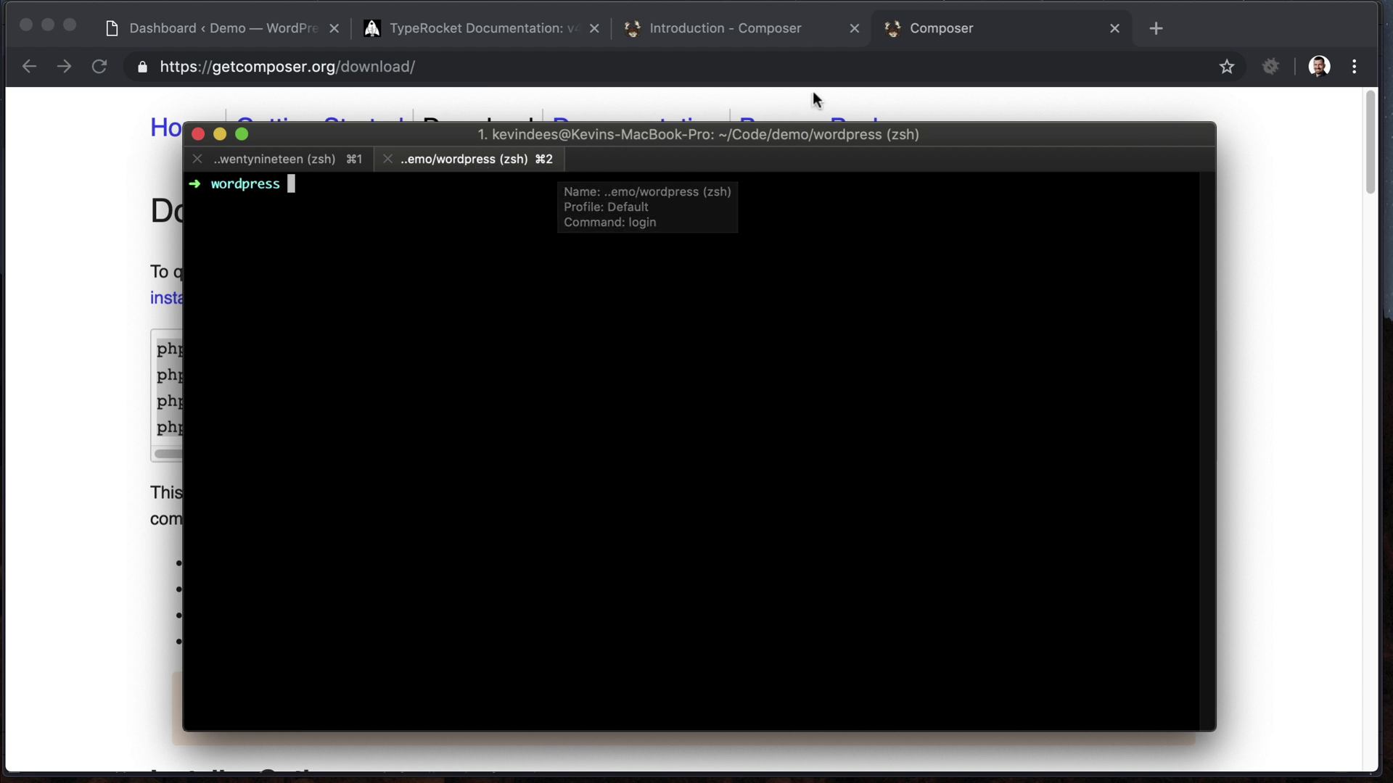
On the Composer introduction page, select the Globally section's mv composer.phar /usr/local/bin/composer command
{"action": "left_click", "coordinate": [793, 43]}
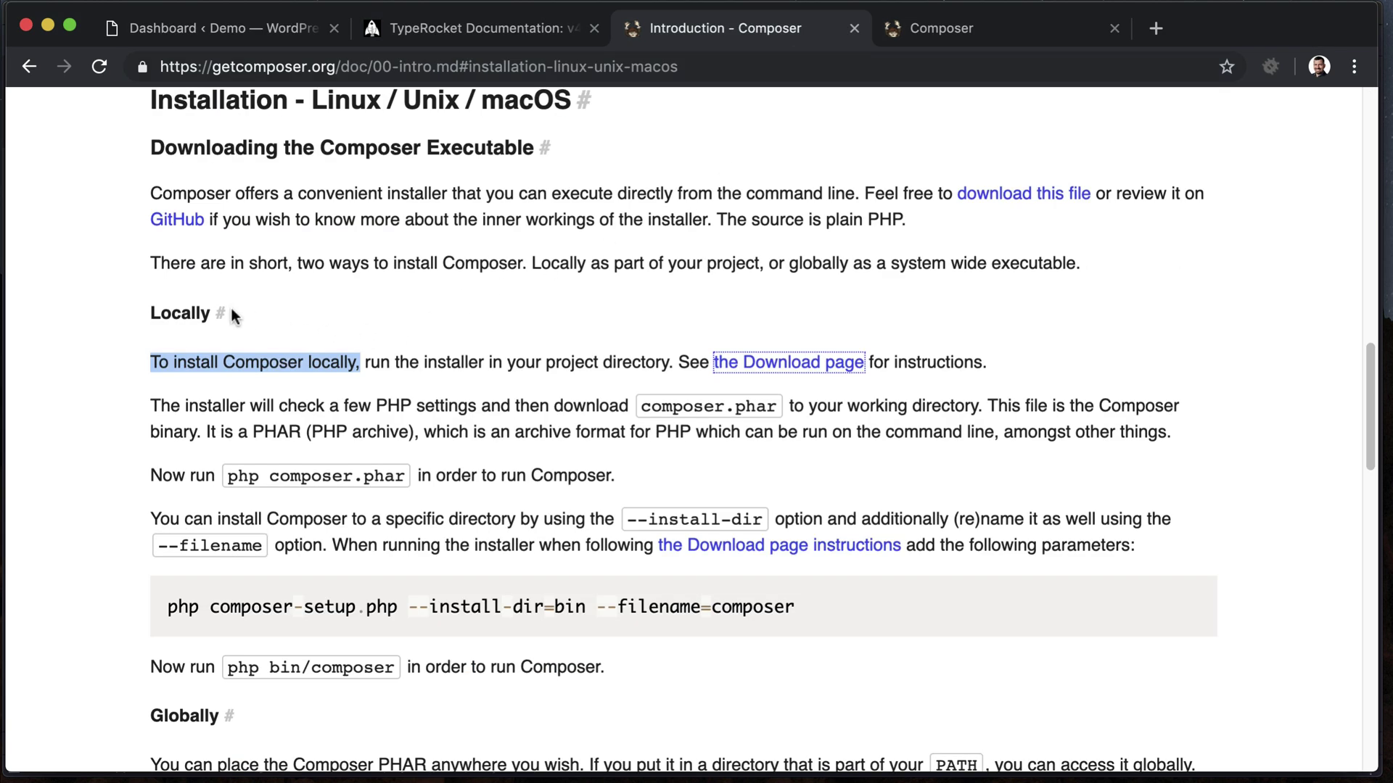
{"action": "left_click", "coordinate": [236, 382]}
{"action": "scroll", "coordinate": [255, 376], "scroll_direction": "down", "scroll_amount": 5}
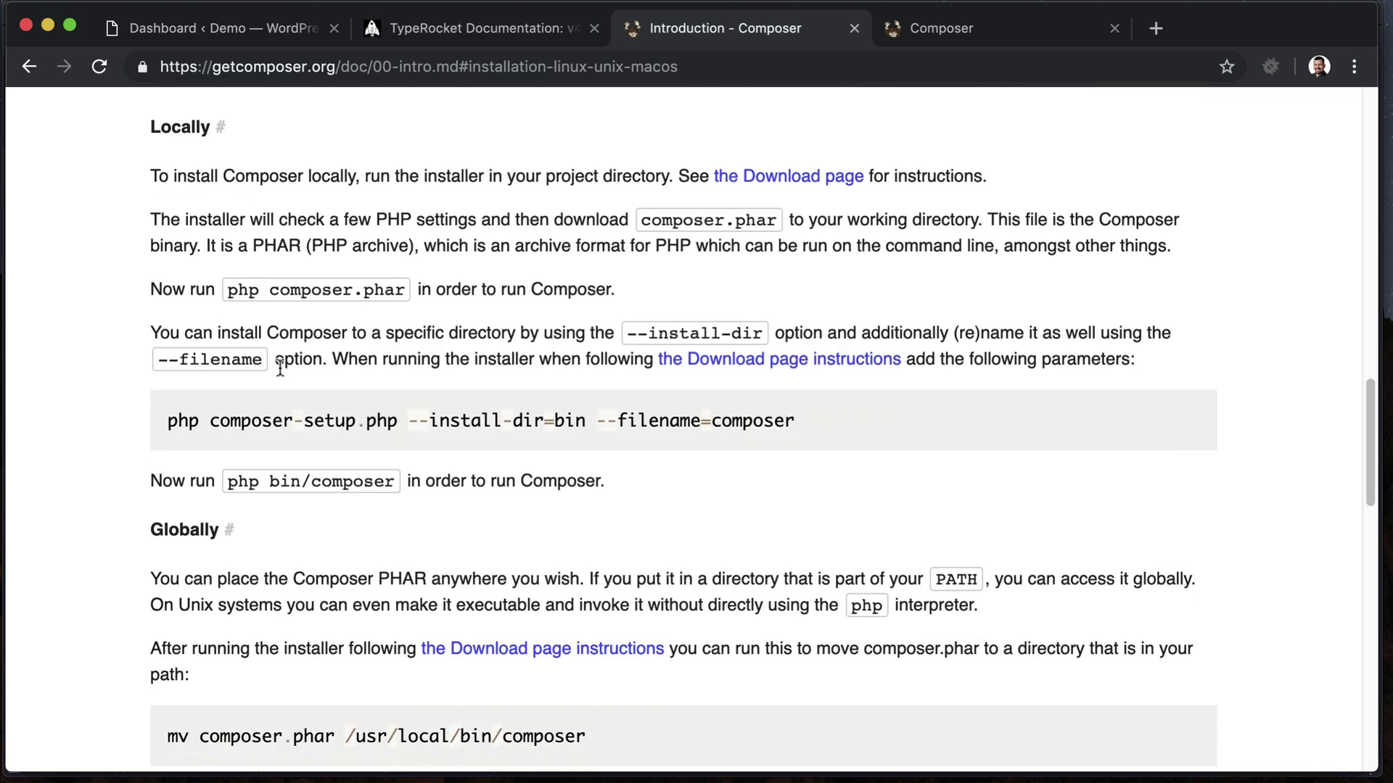
{"action": "scroll", "coordinate": [280, 362], "scroll_direction": "down", "scroll_amount": 4}
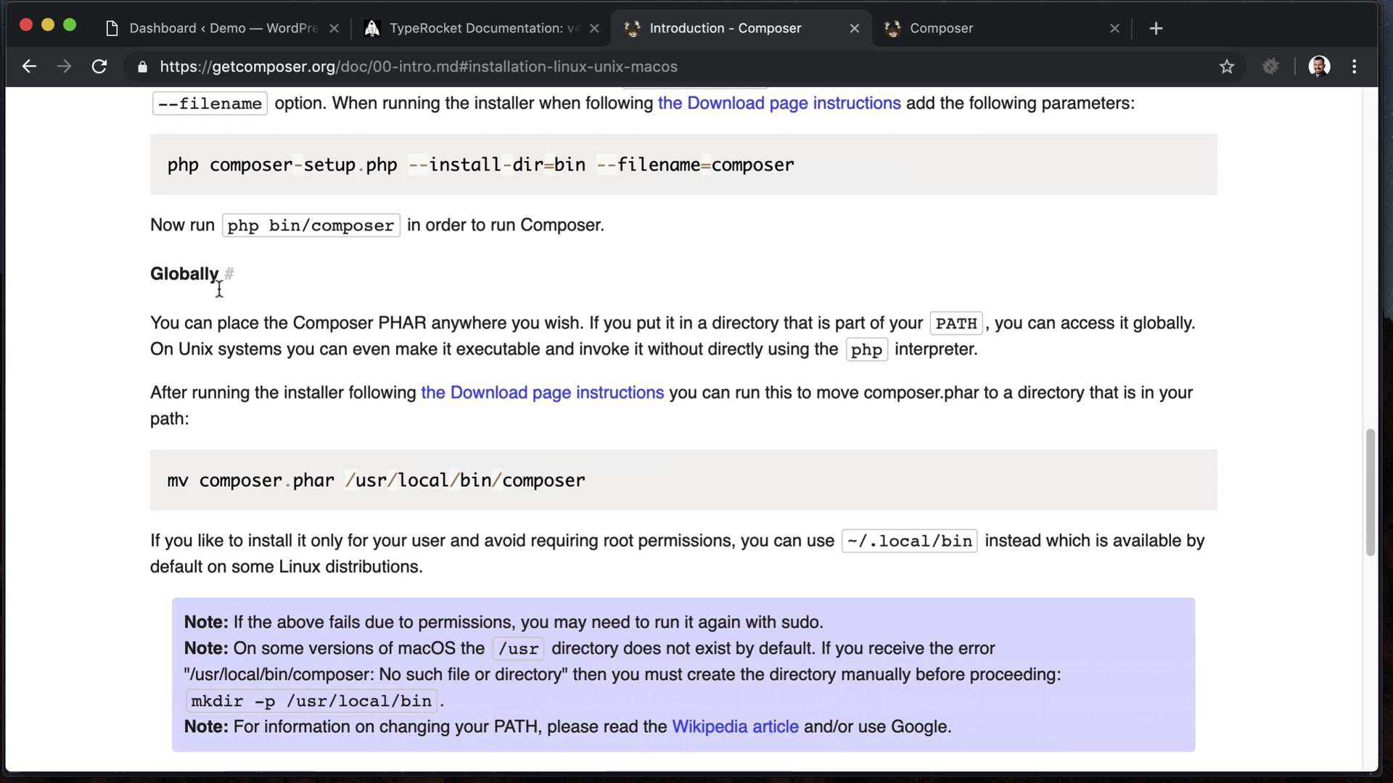
{"action": "scroll", "coordinate": [176, 274], "scroll_direction": "down", "scroll_amount": 2}
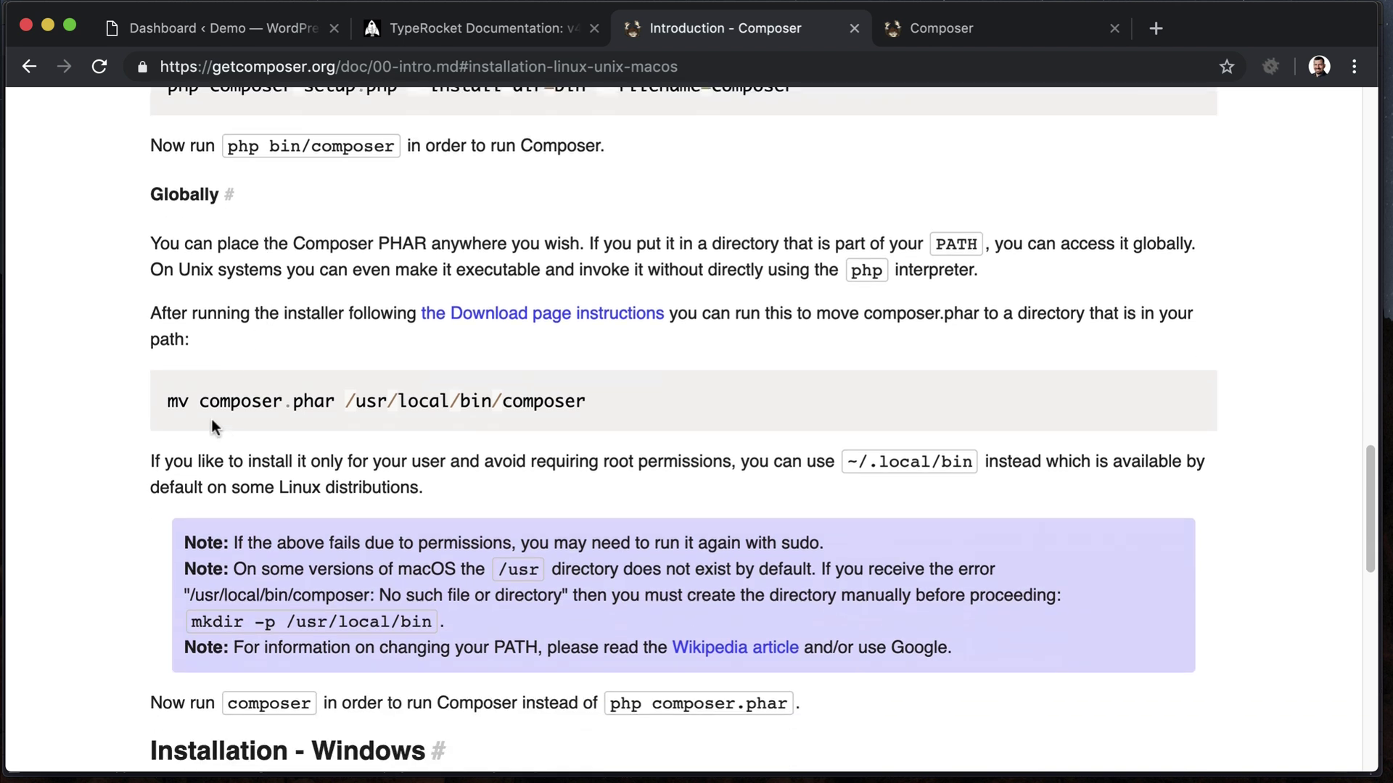
{"action": "left_click_drag", "start_coordinate": [166, 408], "coordinate": [576, 408]}
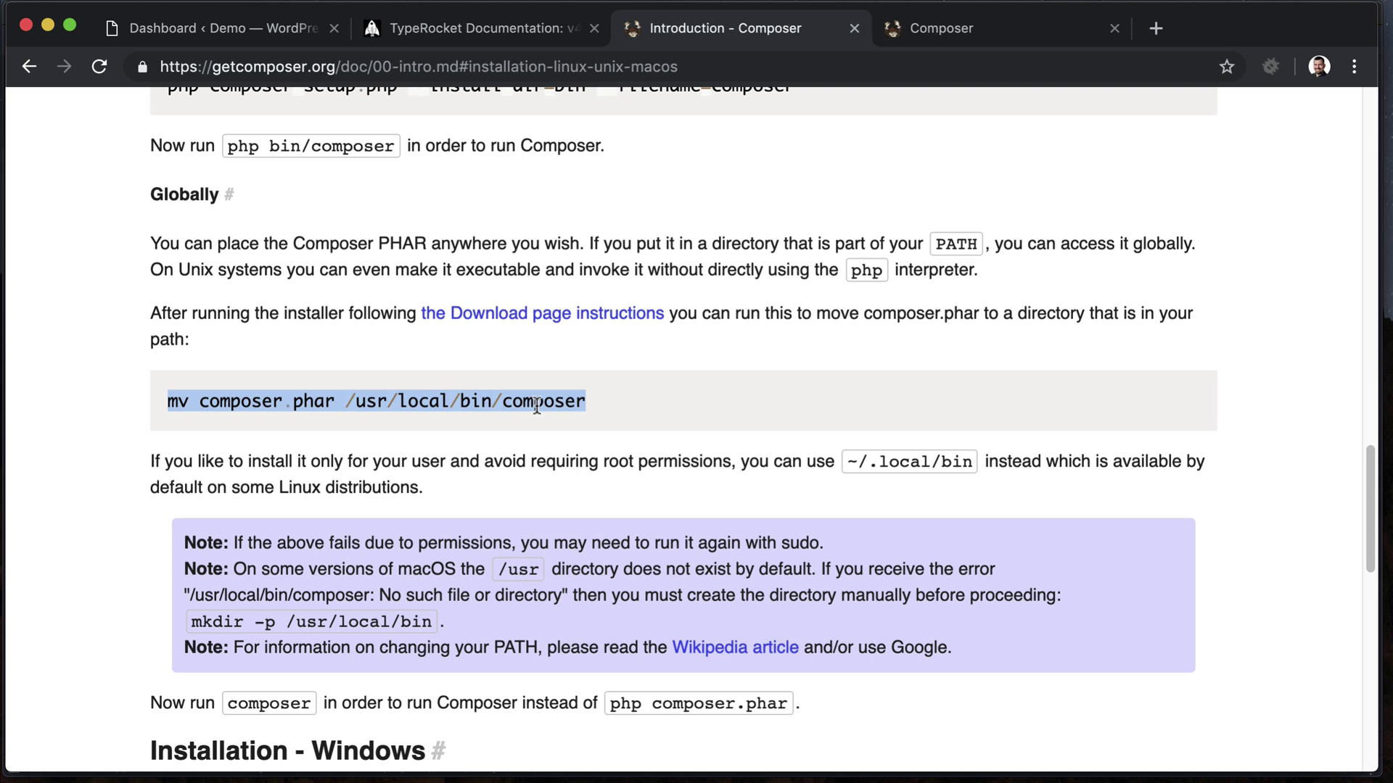
{"action": "key", "text": "super+Tab"}
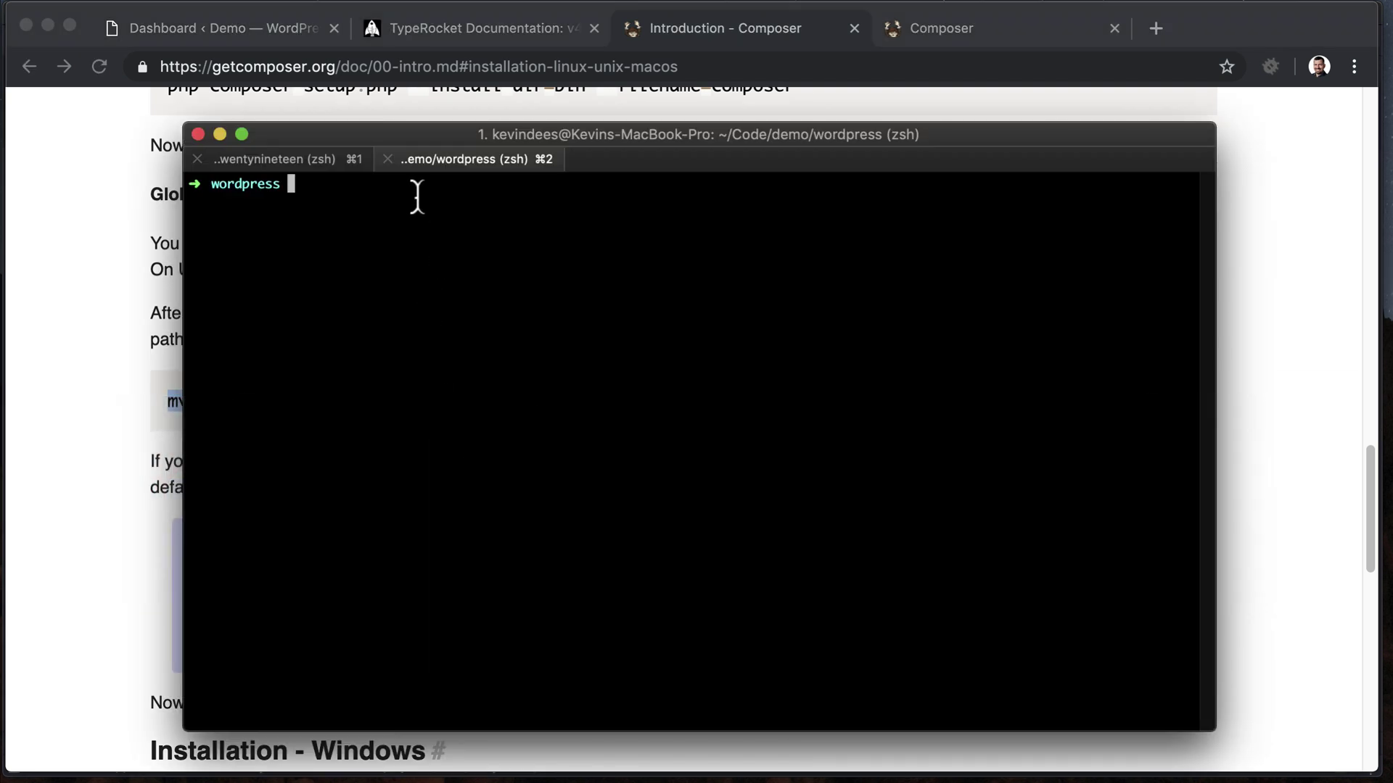
List wordpress, go up to the demo folder, clear the screen and list it
{"action": "type", "text": "ll"}
{"action": "key", "text": "Return"}
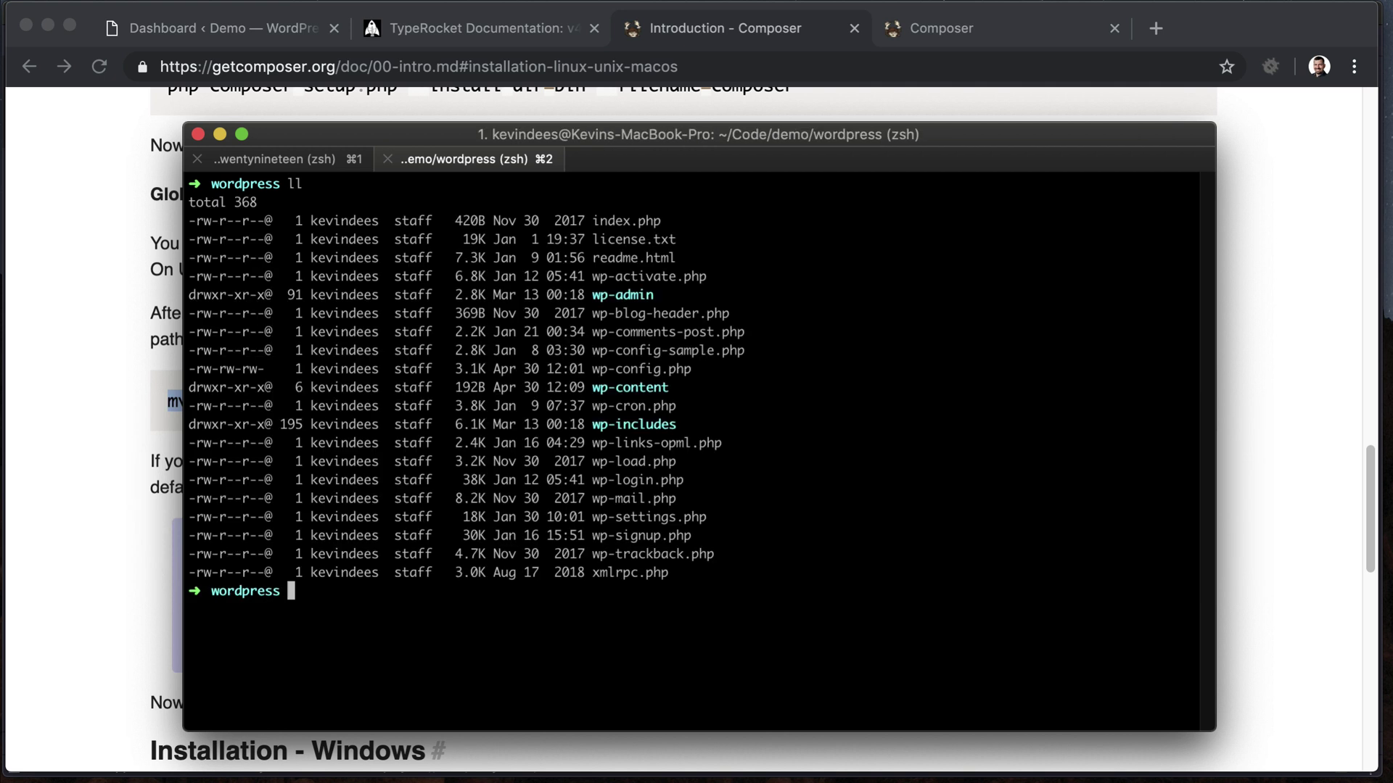
{"action": "type", "text": "cd .."}
{"action": "key", "text": "Return"}
{"action": "key", "text": "ctrl+l"}
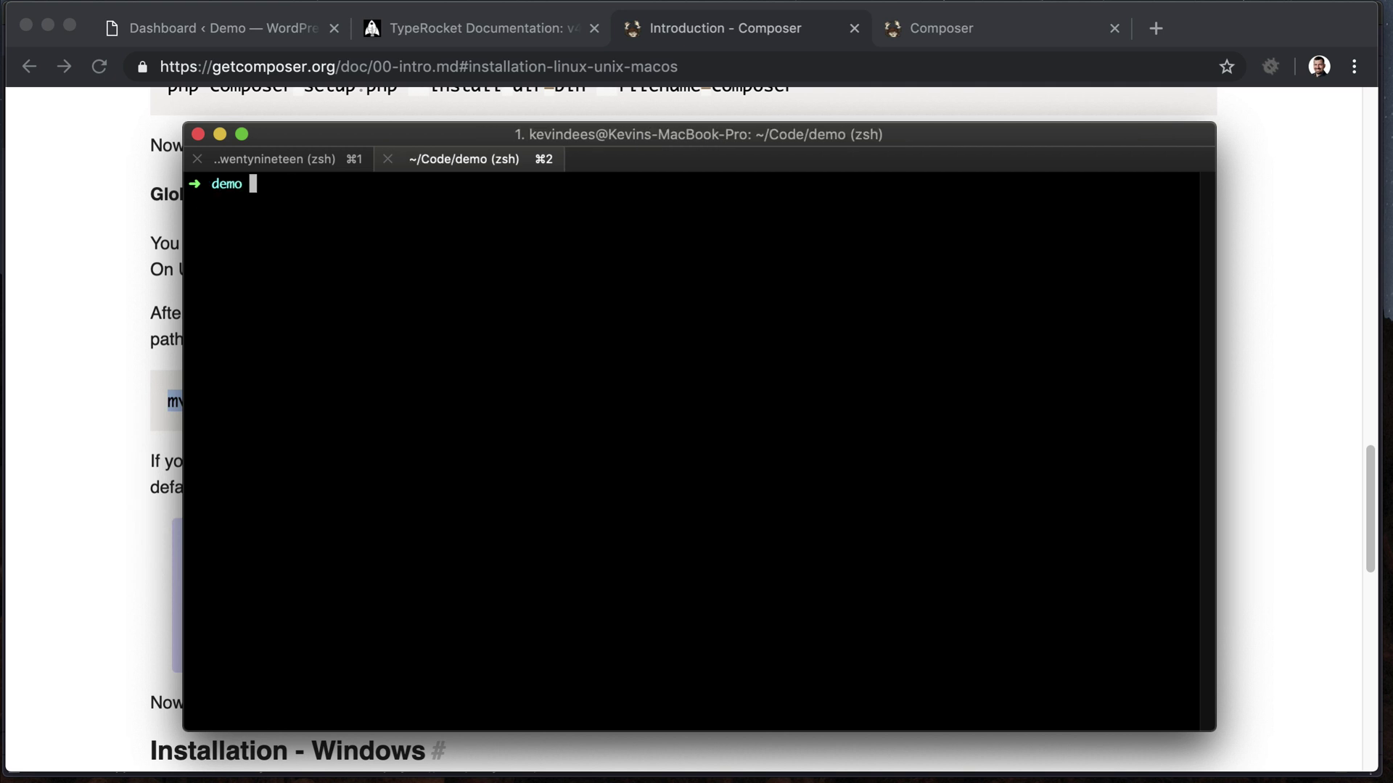
{"action": "type", "text": "ll"}
{"action": "key", "text": "Return"}
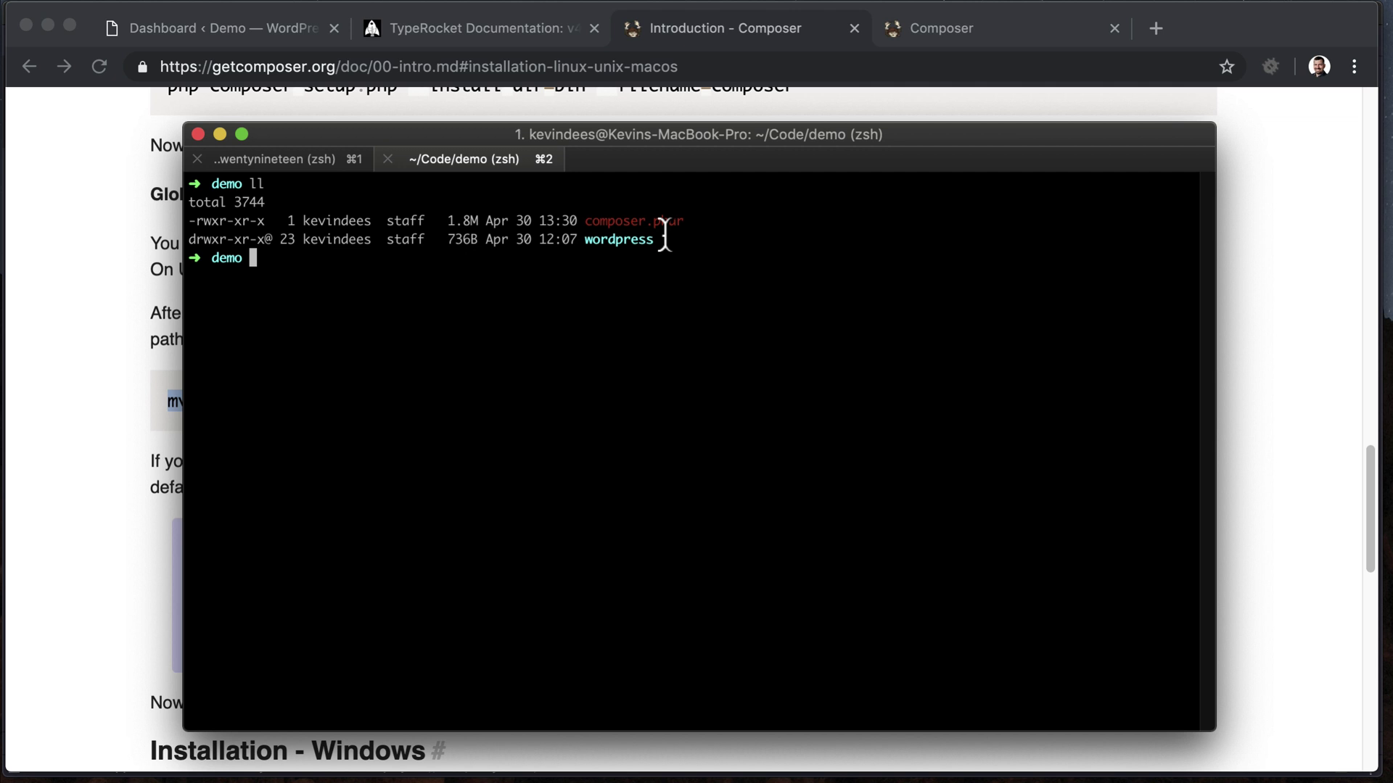
Run the pasted mv command to move composer.phar to /usr/local/bin/composer, then verify composer runs
{"action": "type", "text": "mv composer.phar /usr/local/bin/composer"}
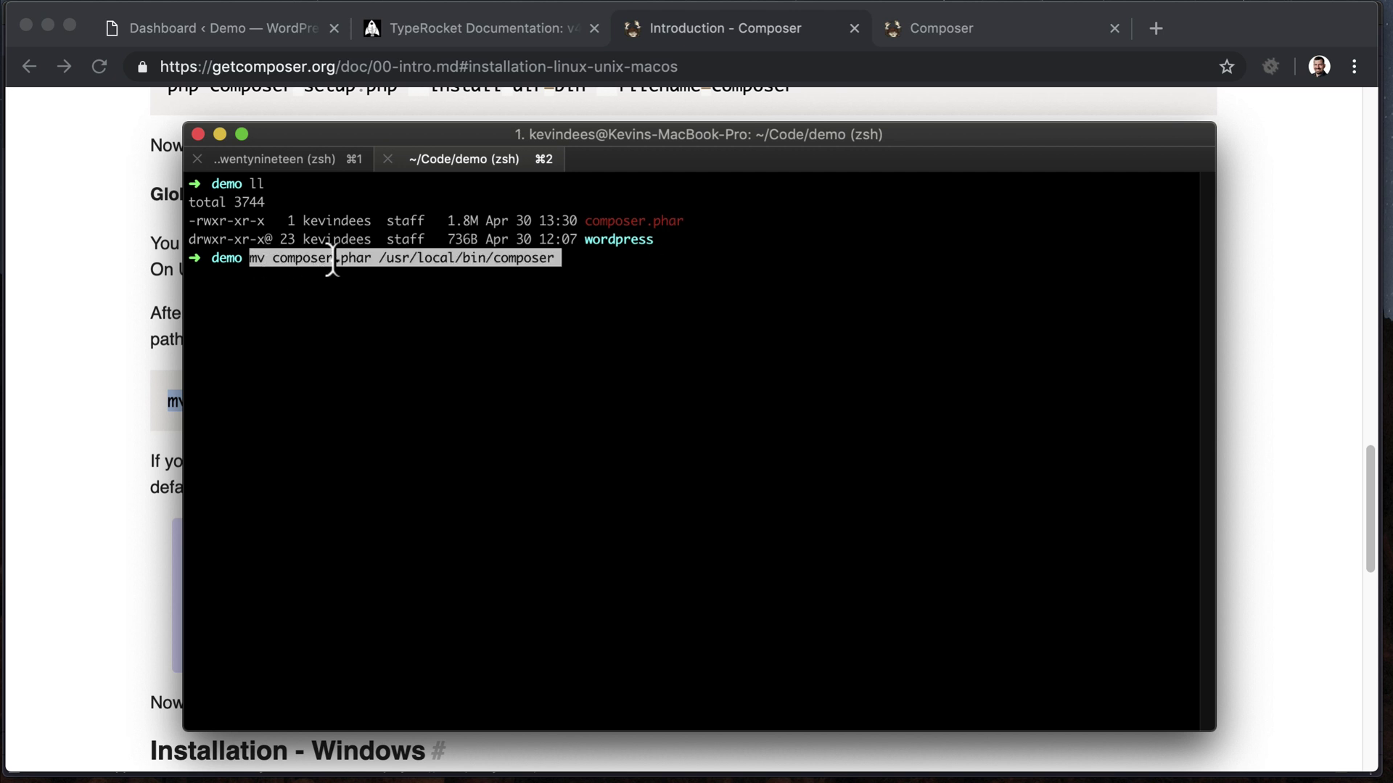
{"action": "key", "text": "Right"}
{"action": "key", "text": "Return"}
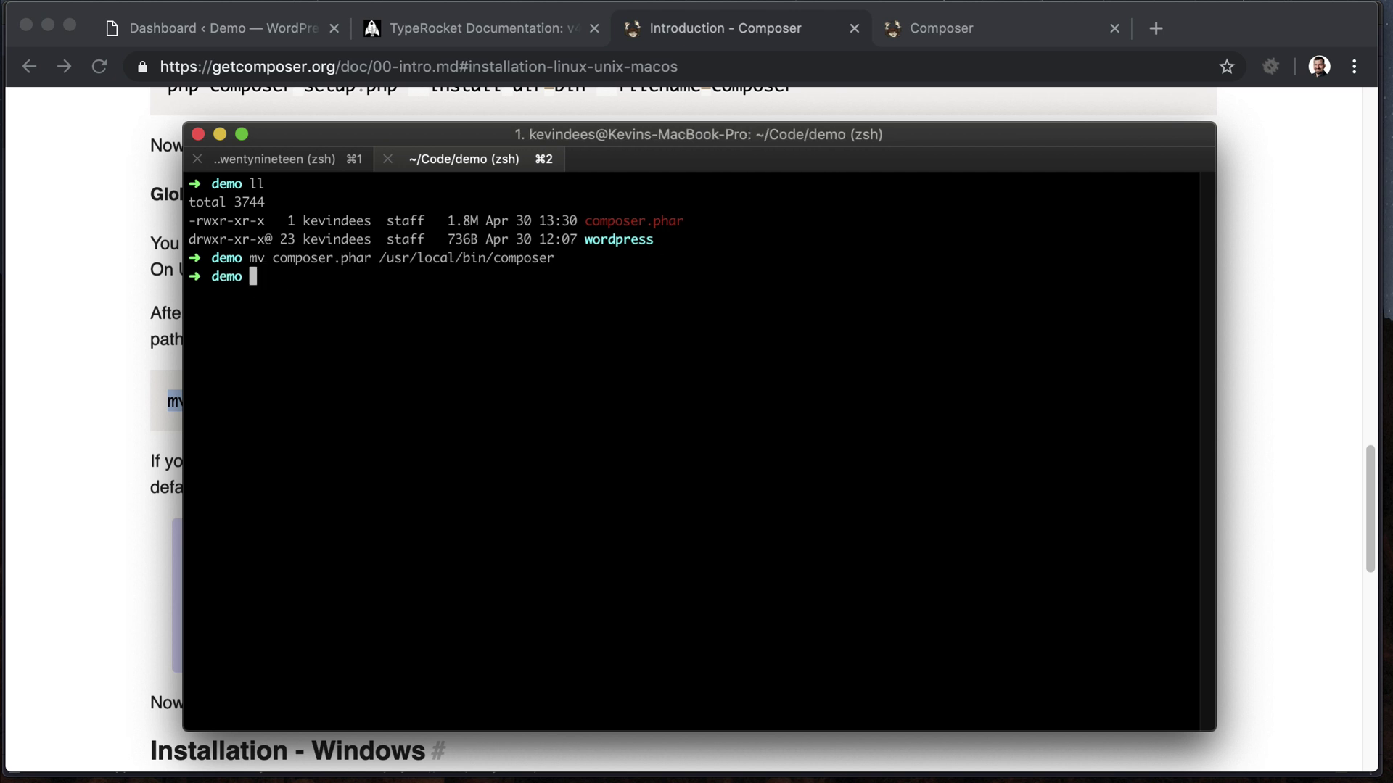
{"action": "type", "text": "ll"}
{"action": "key", "text": "Return"}
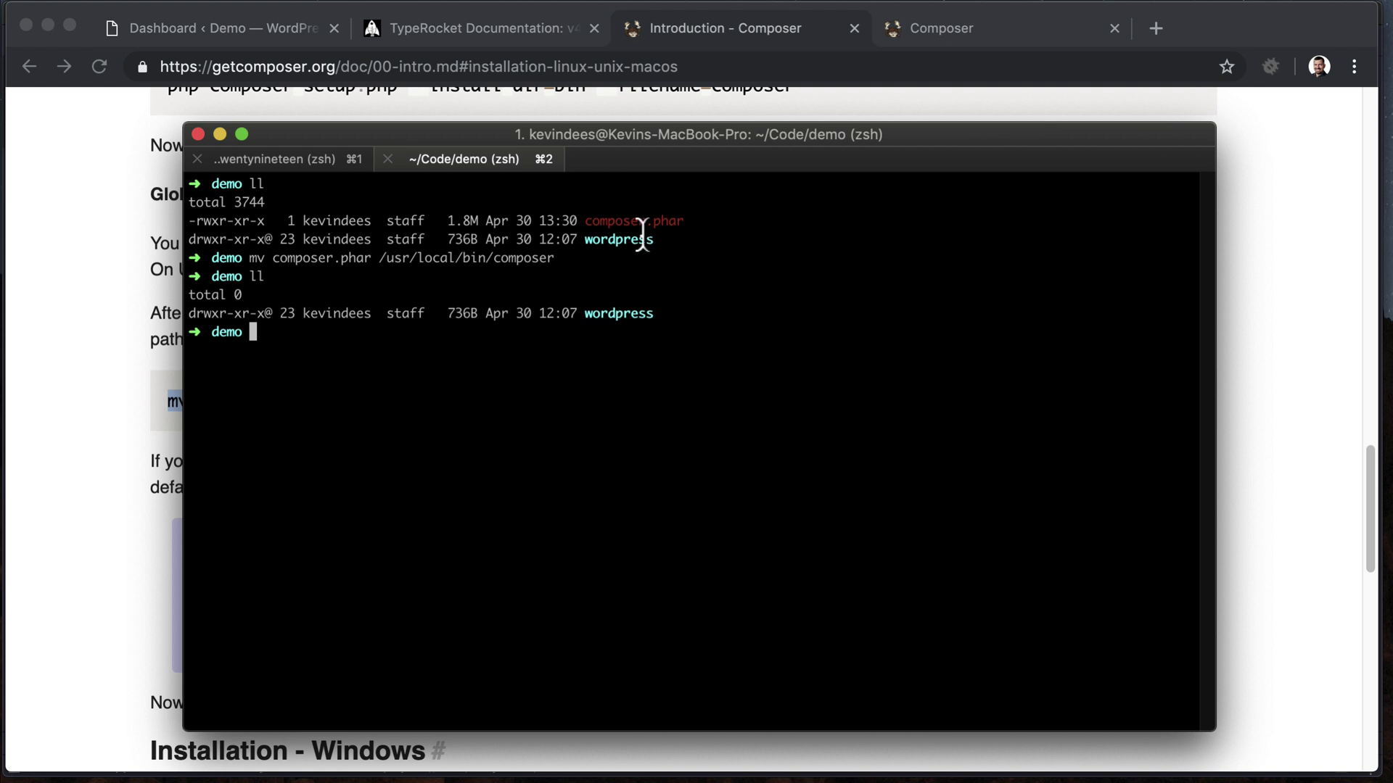
{"action": "type", "text": "composer"}
{"action": "key", "text": "Return"}
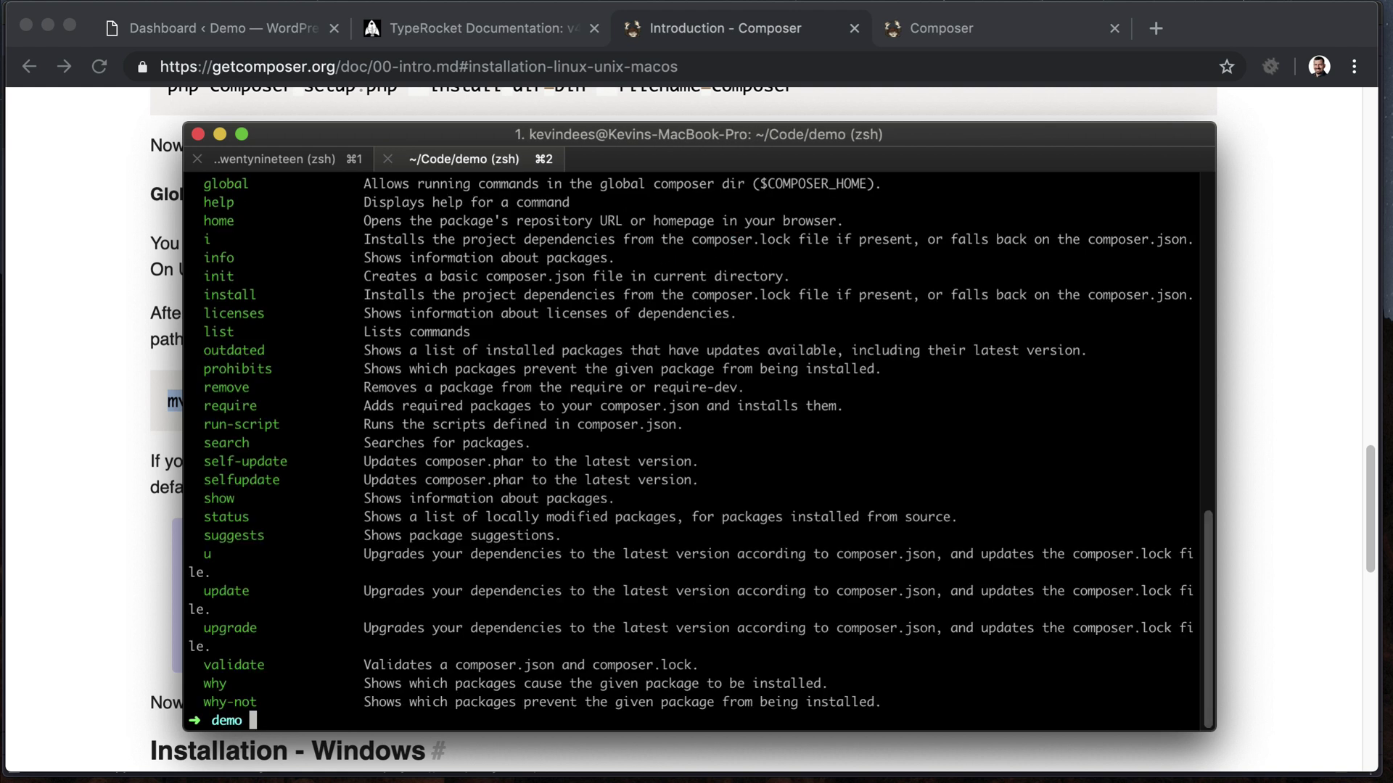
Confirm composer also runs inside wordpress/, then close the extra wordpress session
{"action": "key", "text": "super+shift+semicolon"}
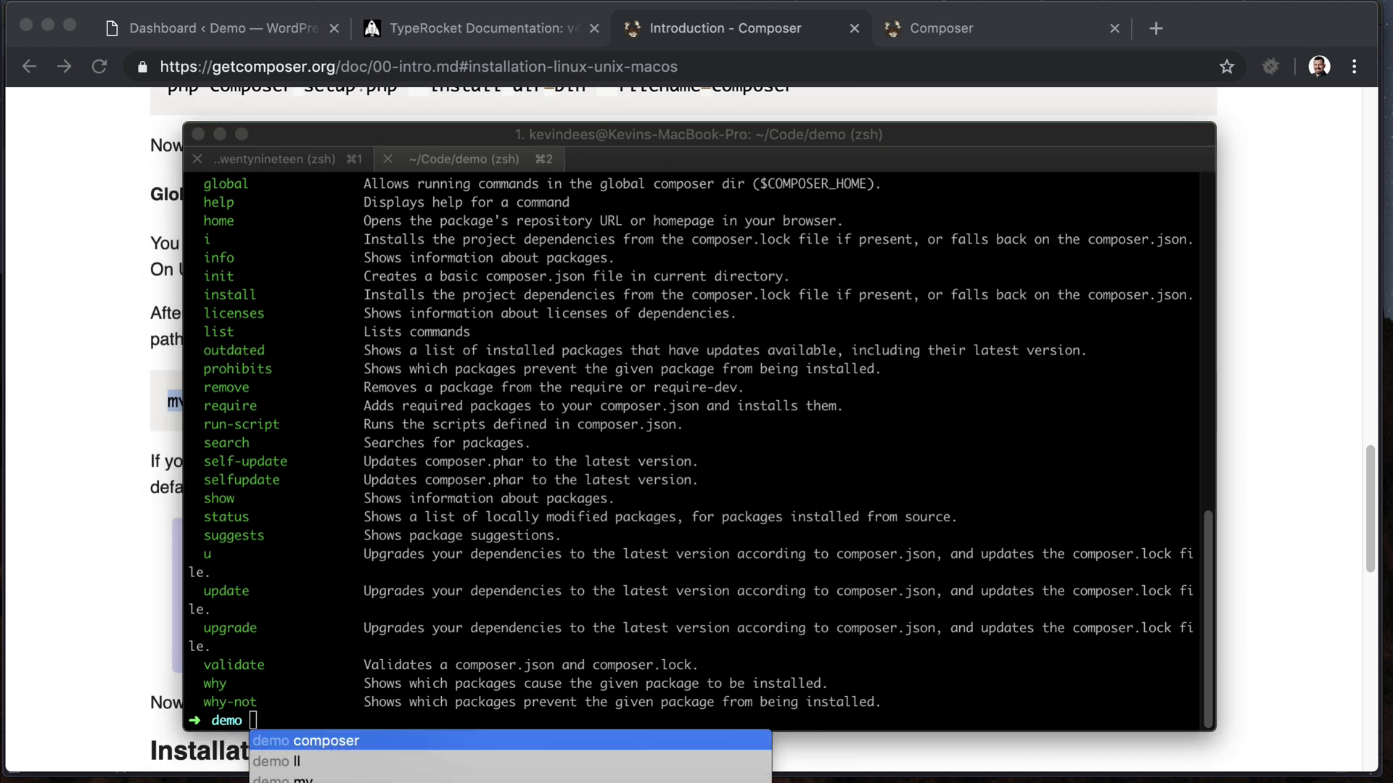
{"action": "left_click", "coordinate": [563, 253]}
{"action": "key", "text": "super+k"}
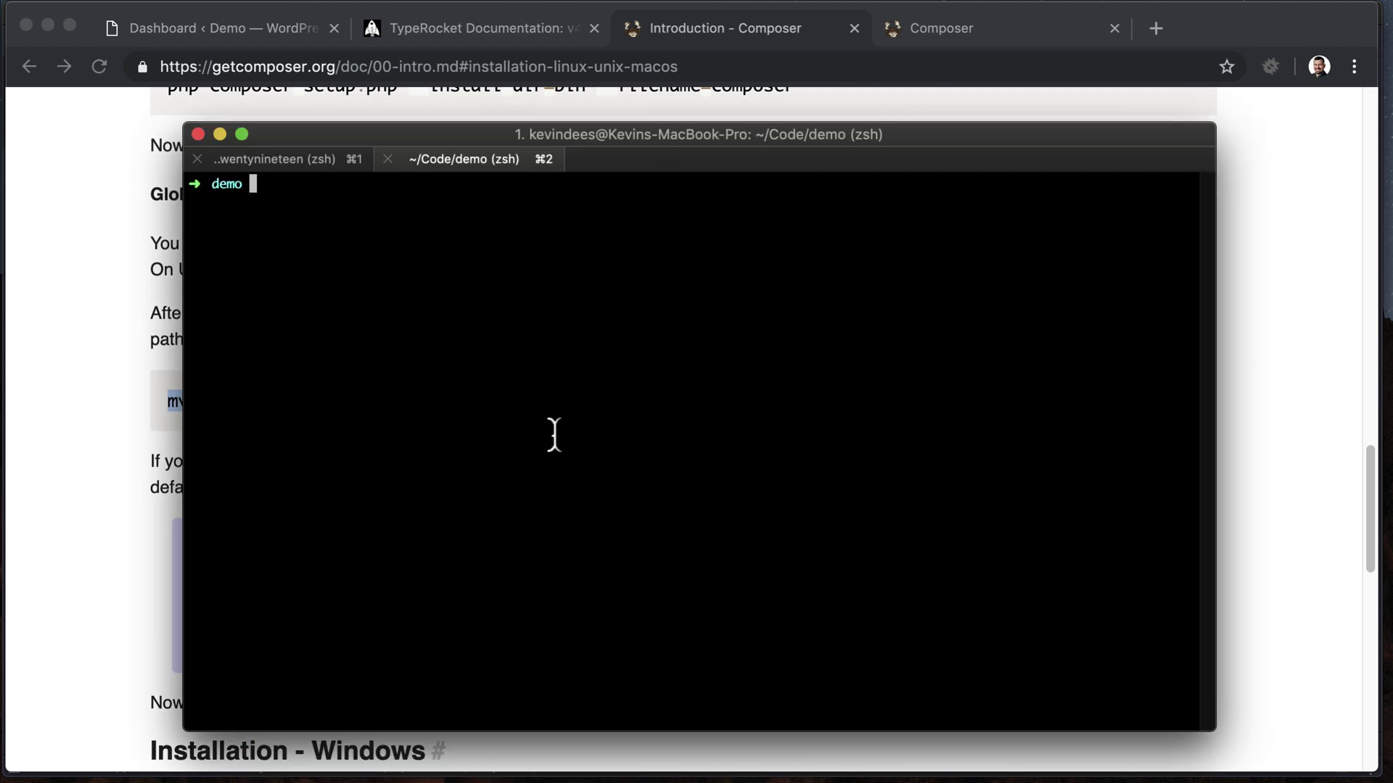
{"action": "type", "text": "cd wordpress/"}
{"action": "key", "text": "Return"}
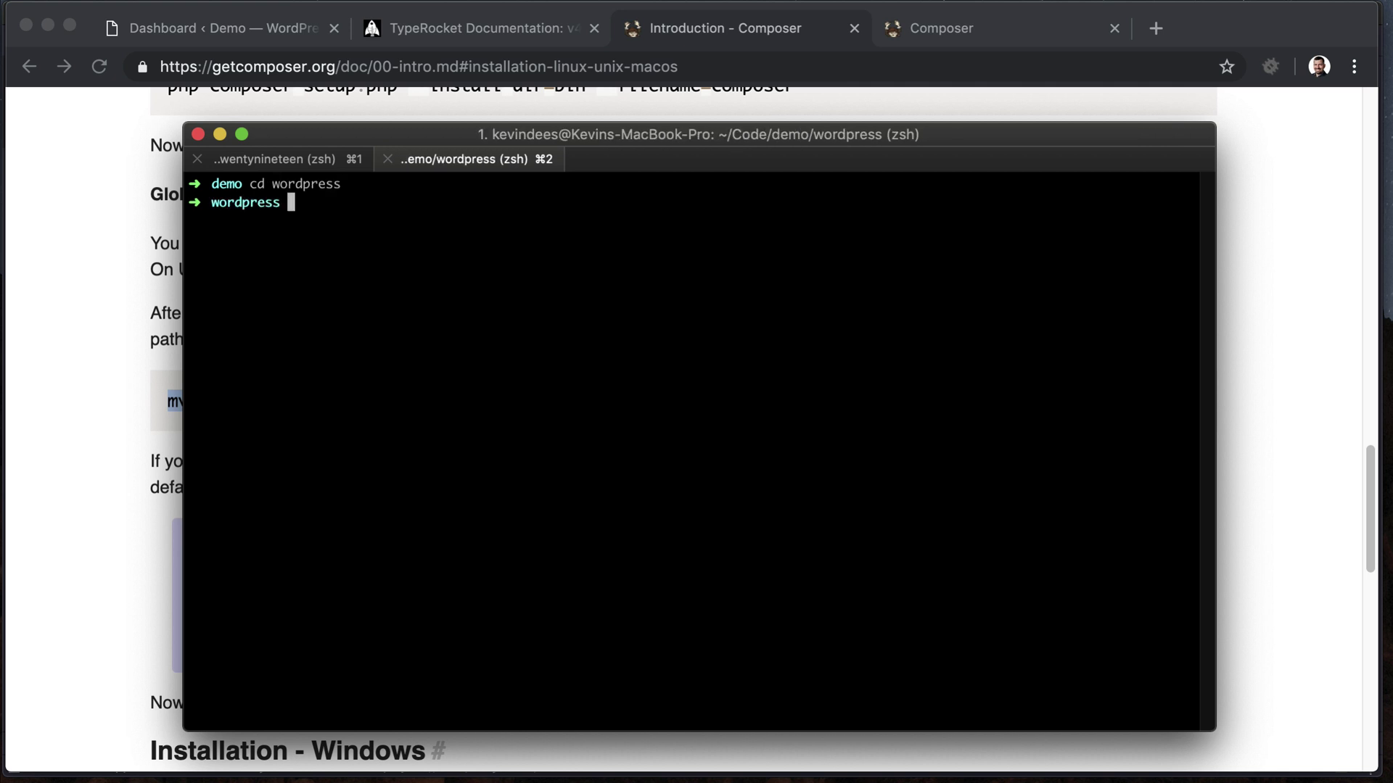
{"action": "type", "text": "composer"}
{"action": "key", "text": "Return"}
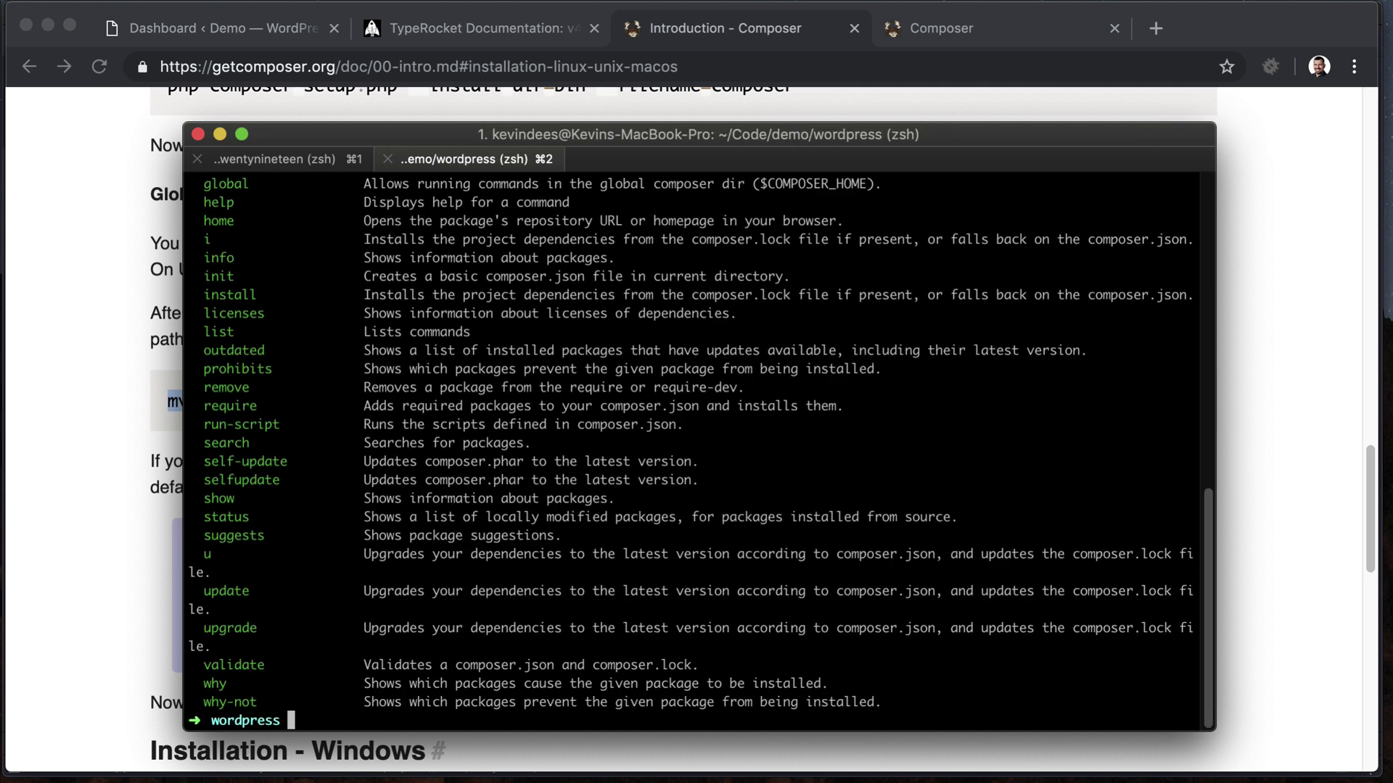
{"action": "left_click", "coordinate": [387, 160]}
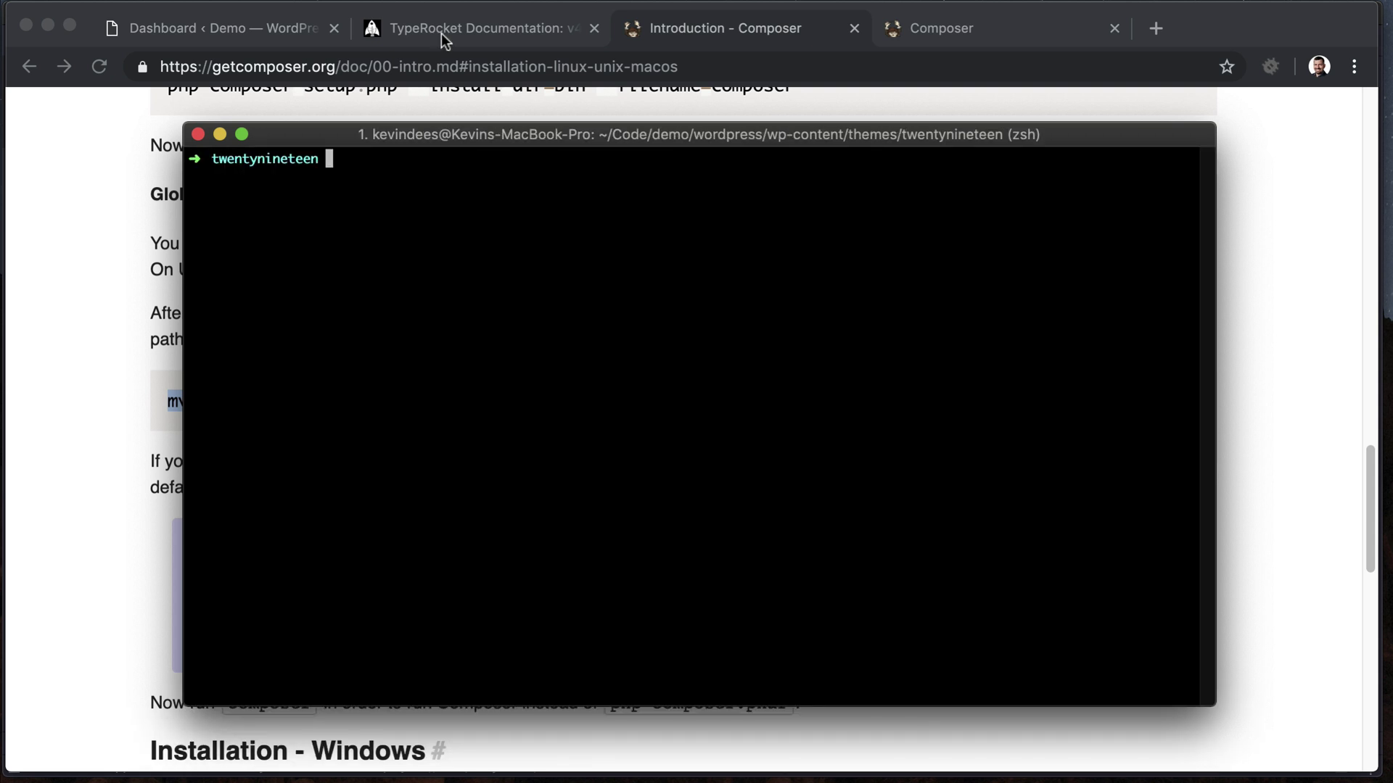
Copy the composer create-project --prefer-dist typerocket/typerocket command from TypeRocket's 1. Download step
{"action": "left_click", "coordinate": [441, 33]}
{"action": "scroll", "coordinate": [286, 294], "scroll_direction": "down", "scroll_amount": 3}
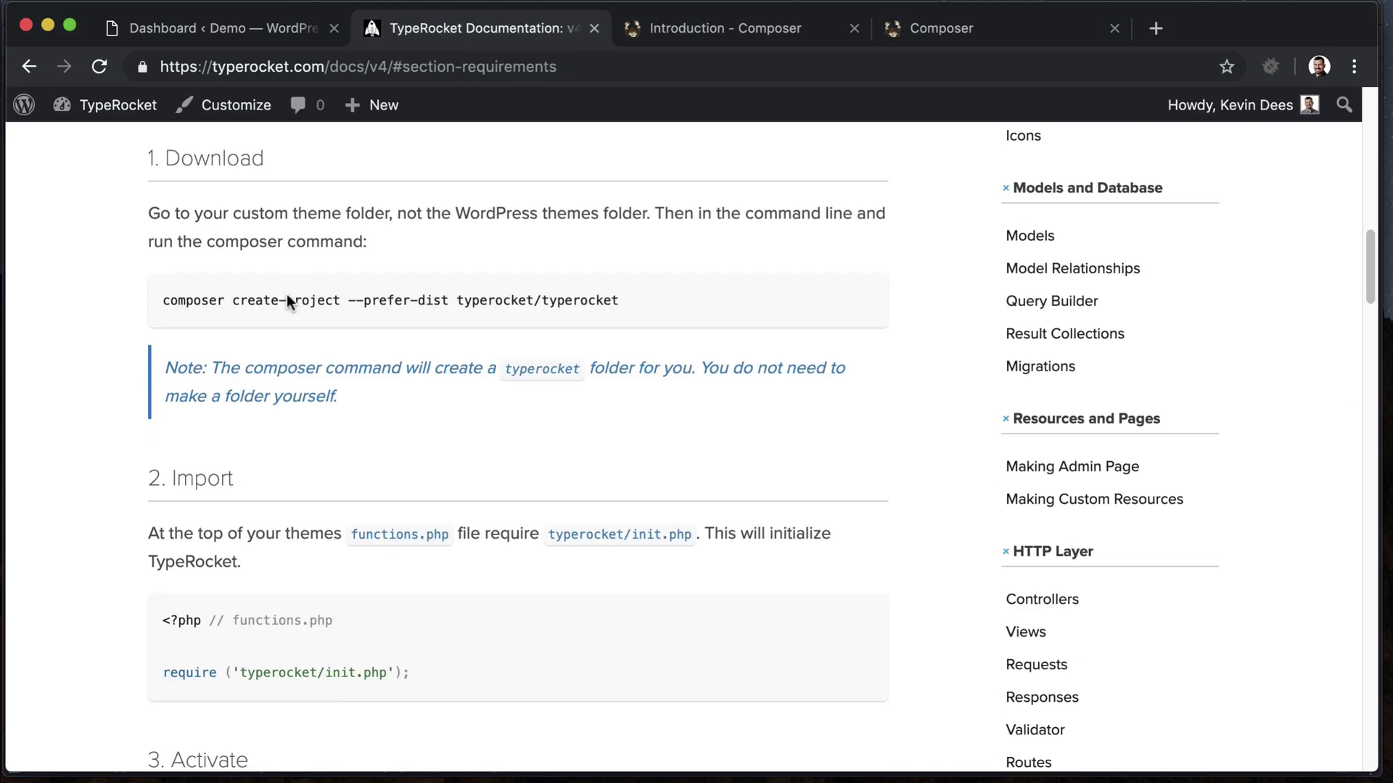
{"action": "left_click_drag", "start_coordinate": [166, 160], "coordinate": [268, 170]}
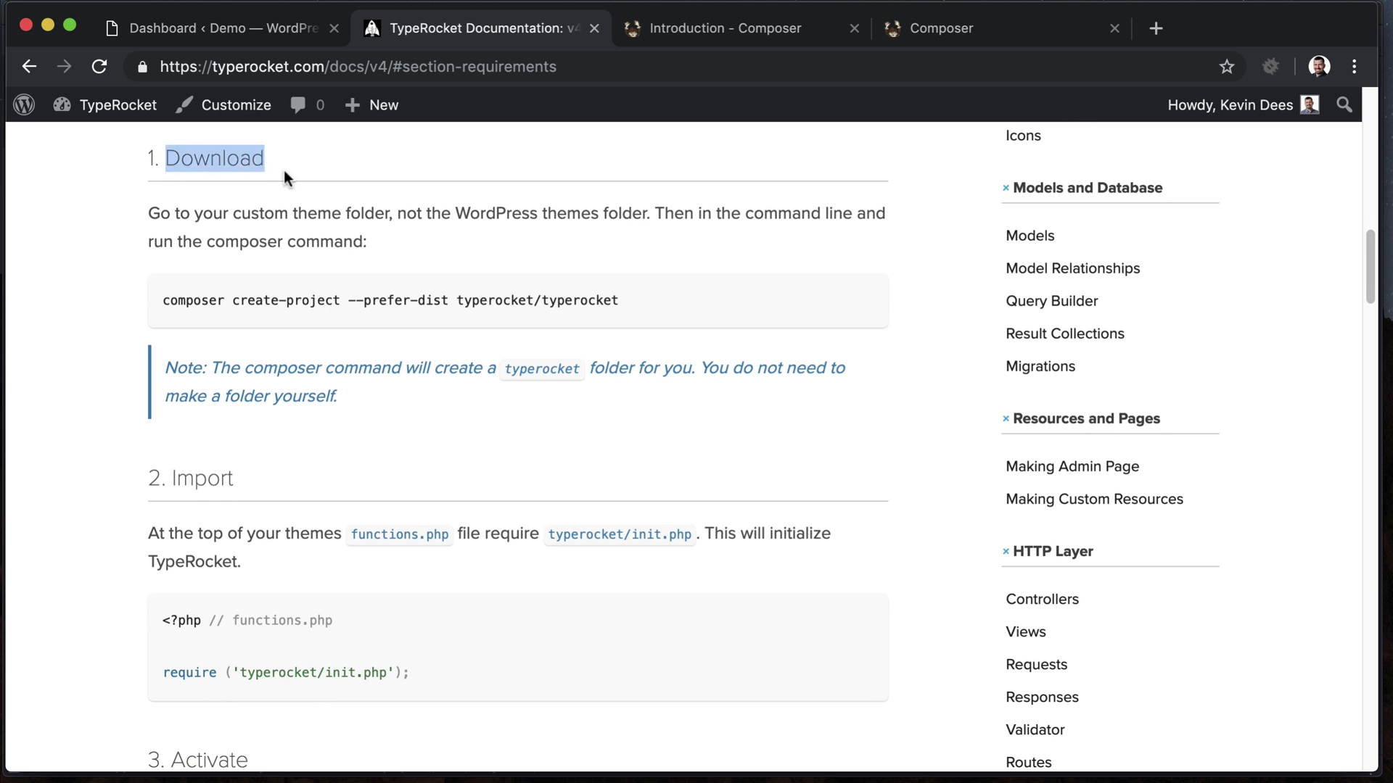
{"action": "left_click_drag", "start_coordinate": [161, 300], "coordinate": [635, 305]}
{"action": "key", "text": "super+c"}
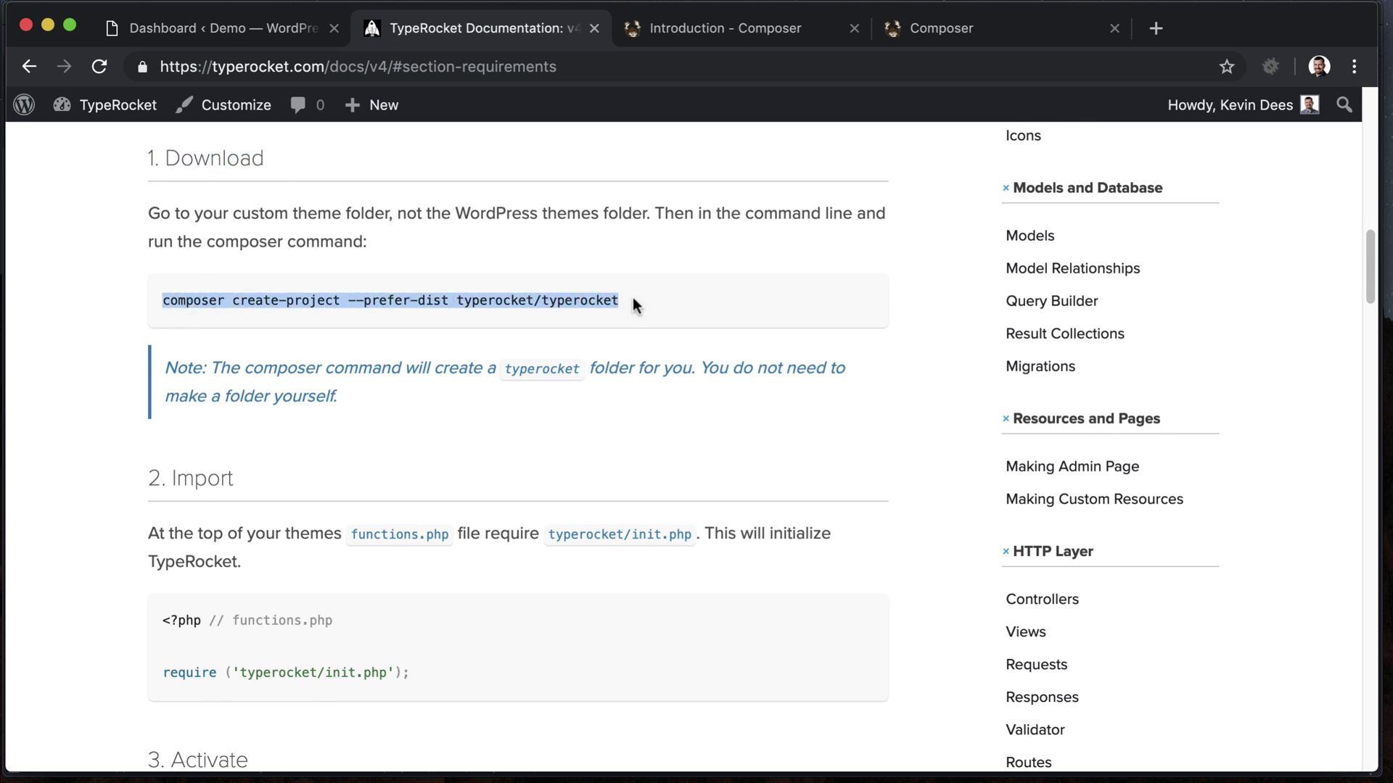
{"action": "left_click_drag", "start_coordinate": [455, 213], "coordinate": [624, 221]}
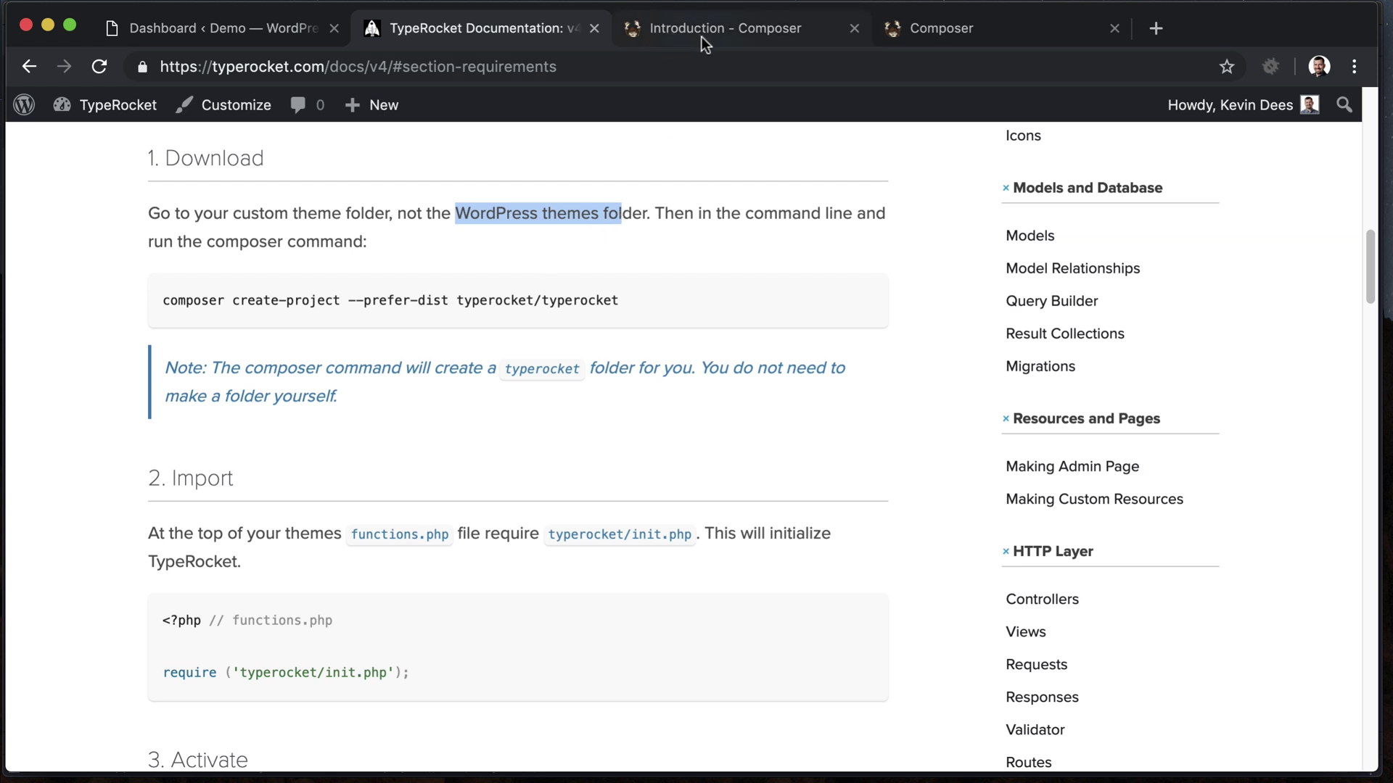
{"action": "key", "text": "super+Tab"}
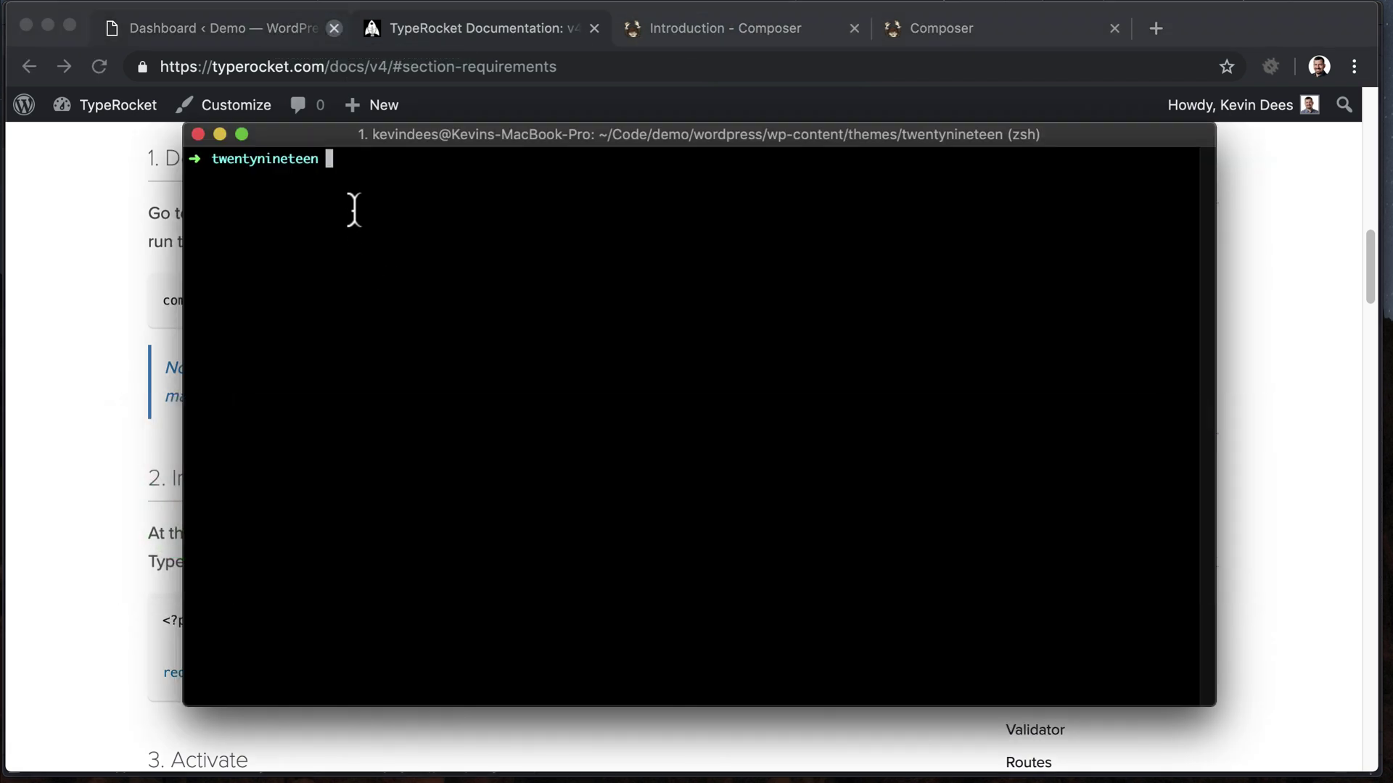
List the twentynineteen folder, then run composer create-project --prefer-dist typerocket/typerocket there
{"action": "type", "text": "ls -la"}
{"action": "key", "text": "Return"}
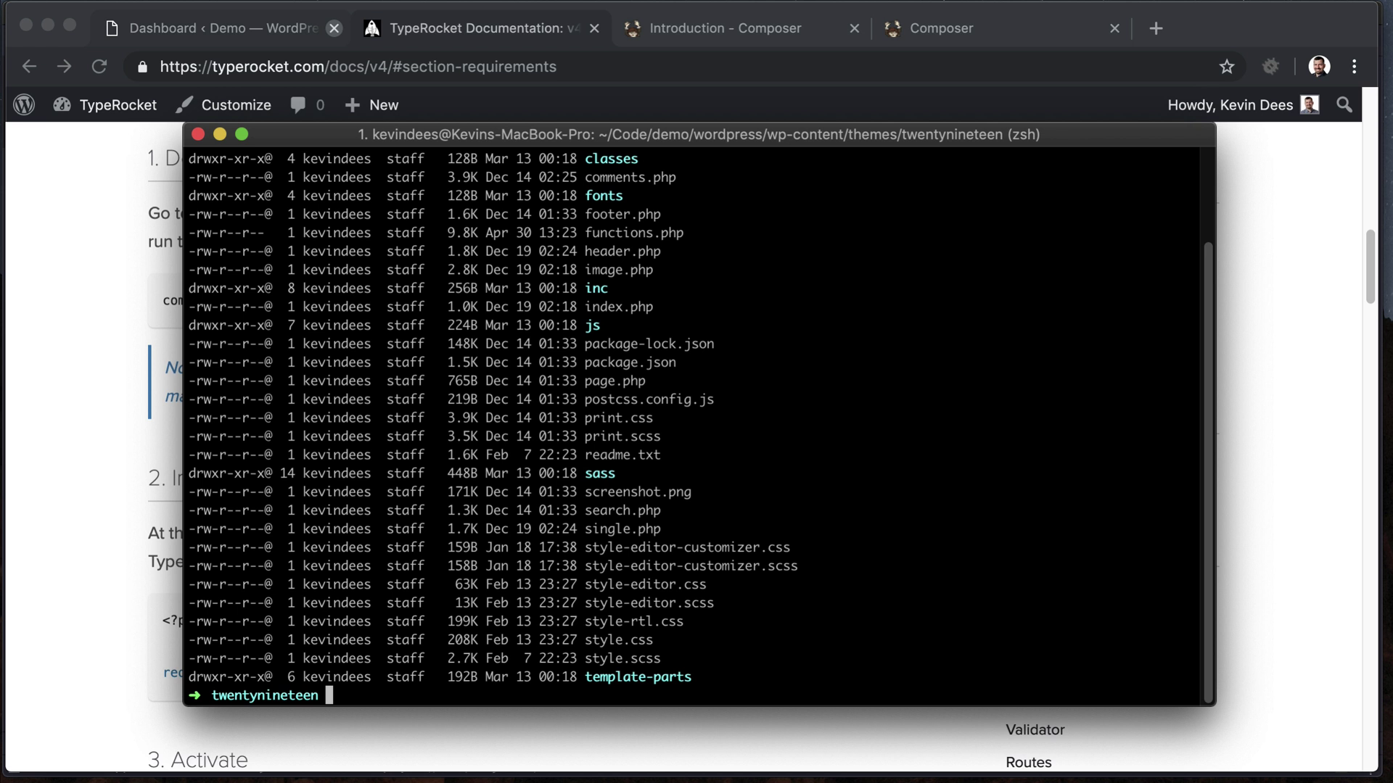
{"action": "key", "text": "super+v"}
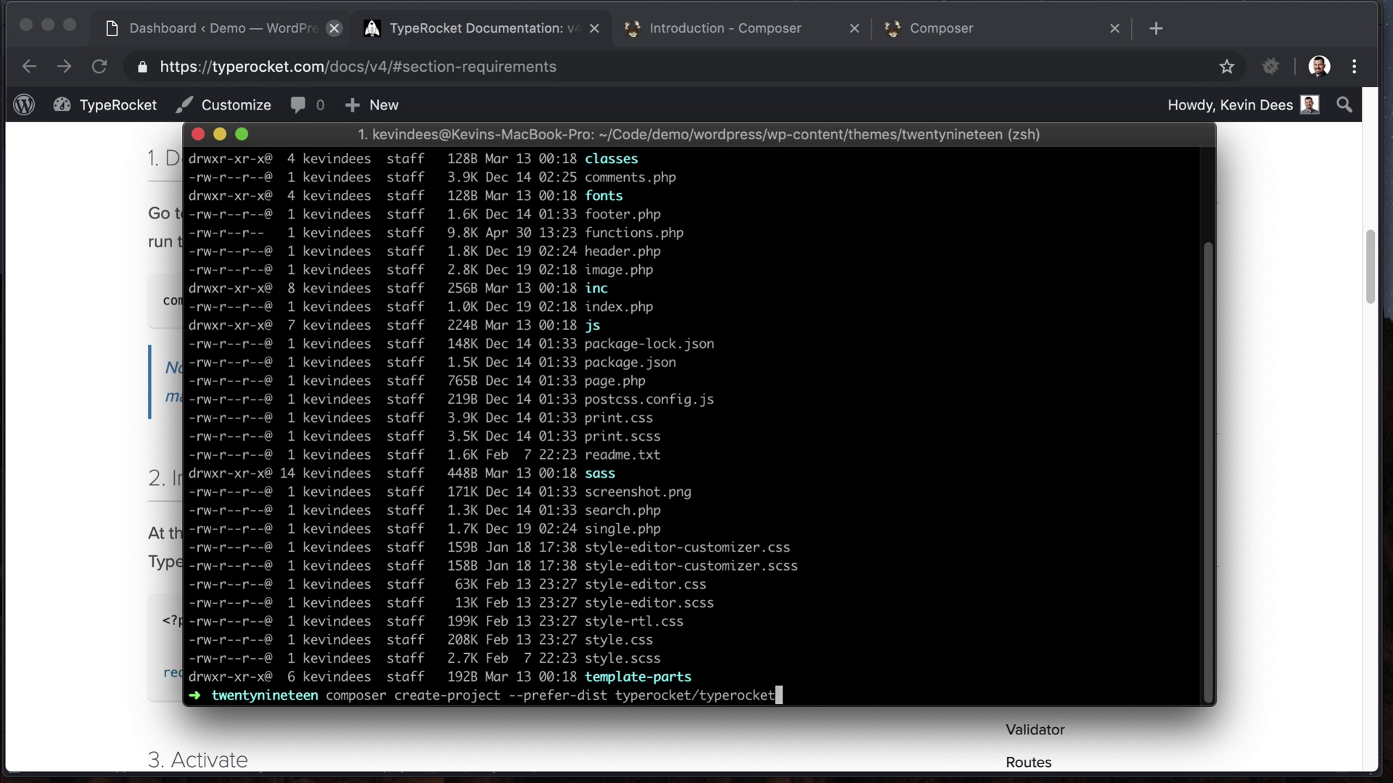
{"action": "key", "text": "Return"}
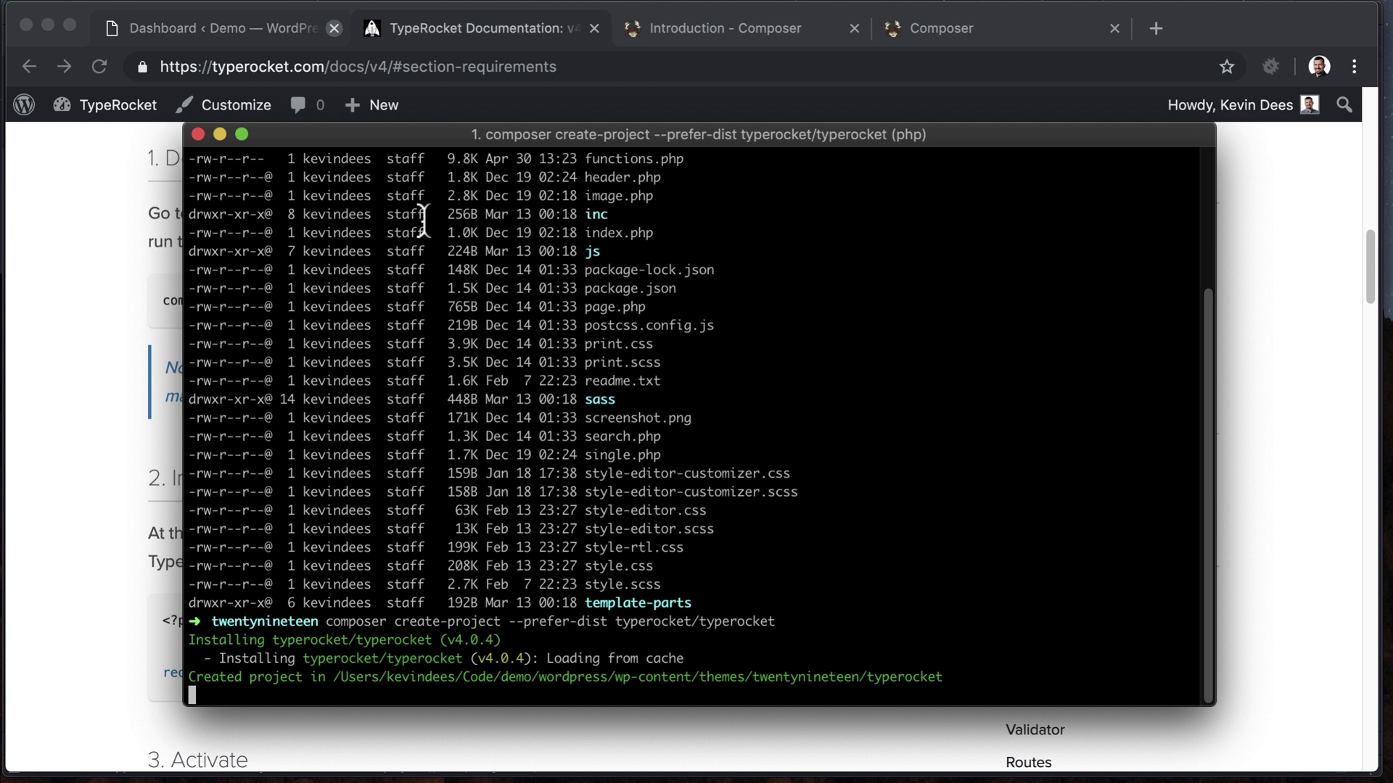
Expand twentynineteen/typerocket in PhpStorm to view its app, config, vendor folders and init.php
{"action": "key", "text": "super+Tab"}
{"action": "key", "text": "super+Tab"}
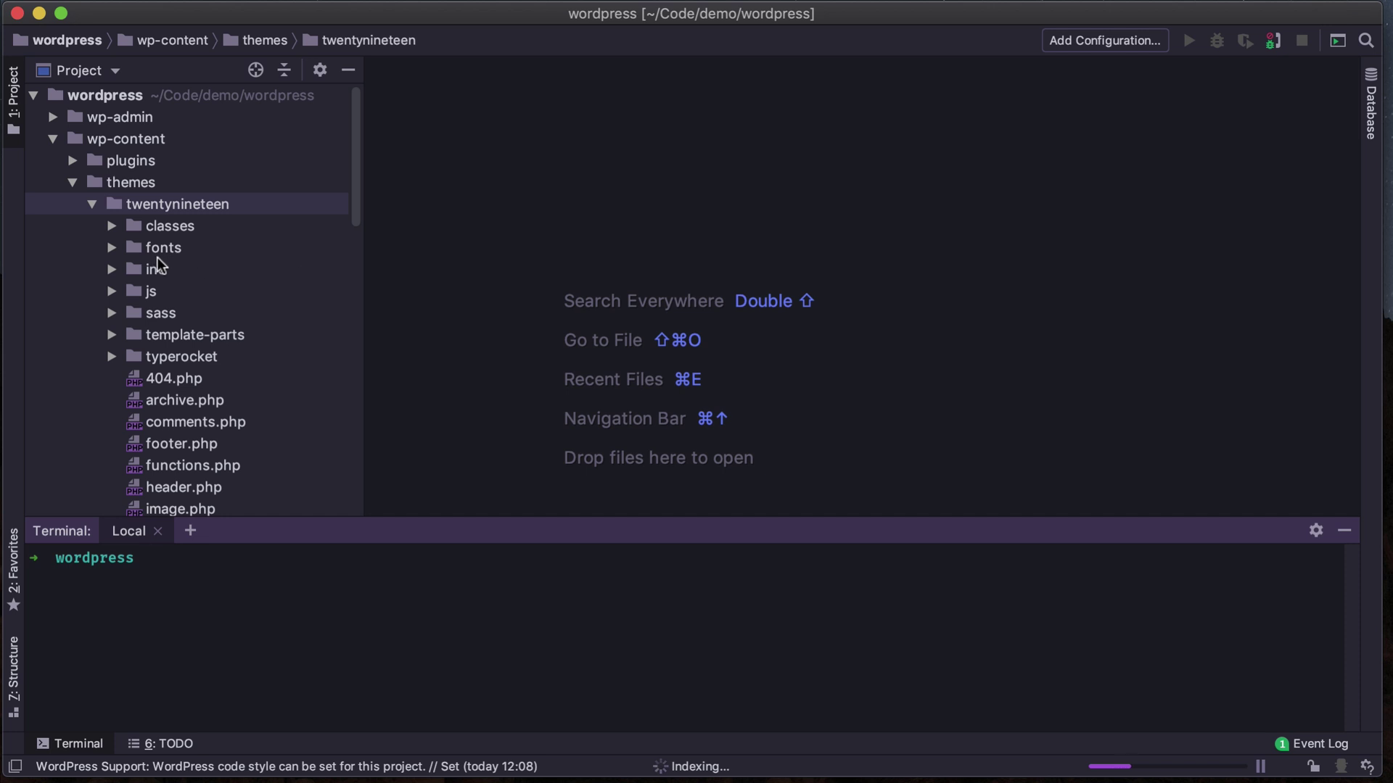
{"action": "left_click", "coordinate": [119, 208]}
{"action": "scroll", "coordinate": [192, 338], "scroll_direction": "down", "scroll_amount": 3}
{"action": "left_click", "coordinate": [112, 289]}
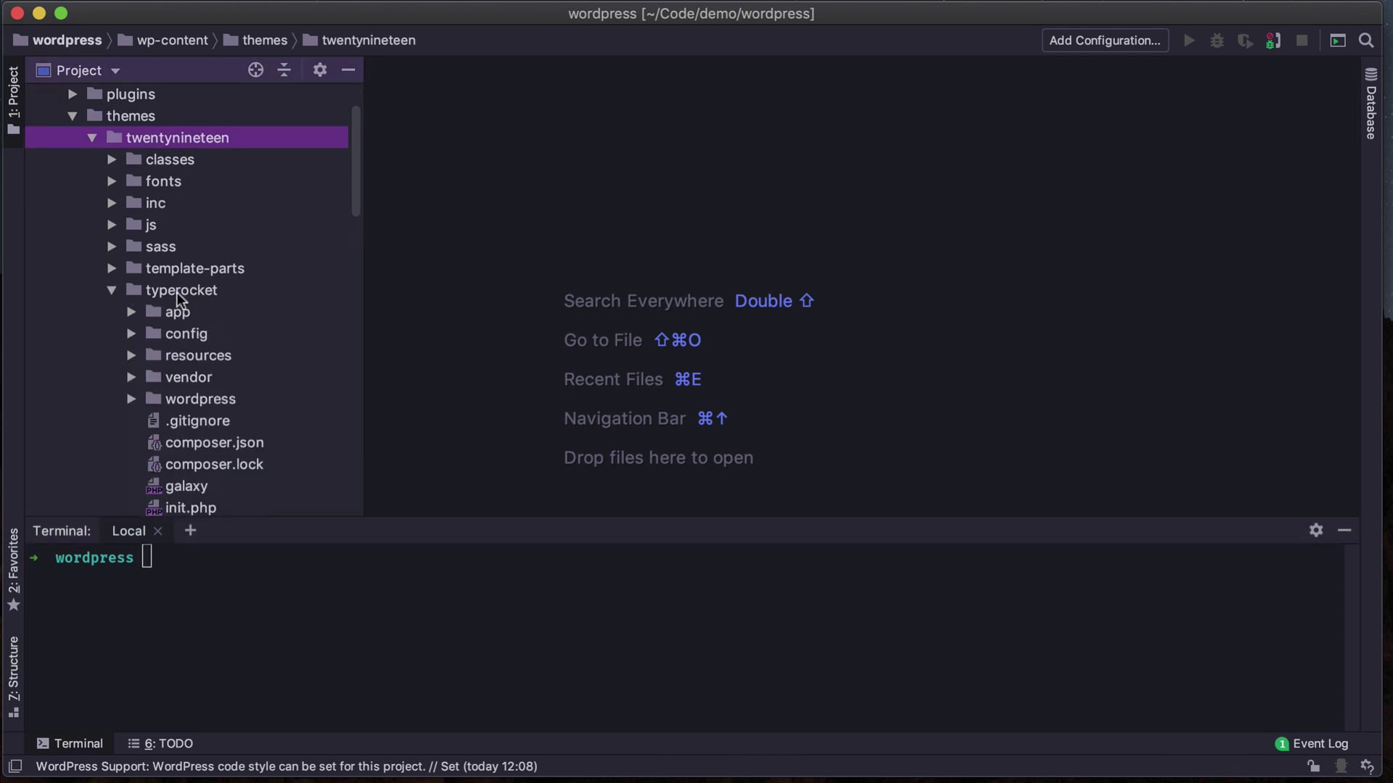
{"action": "scroll", "coordinate": [155, 294], "scroll_direction": "down", "scroll_amount": 10}
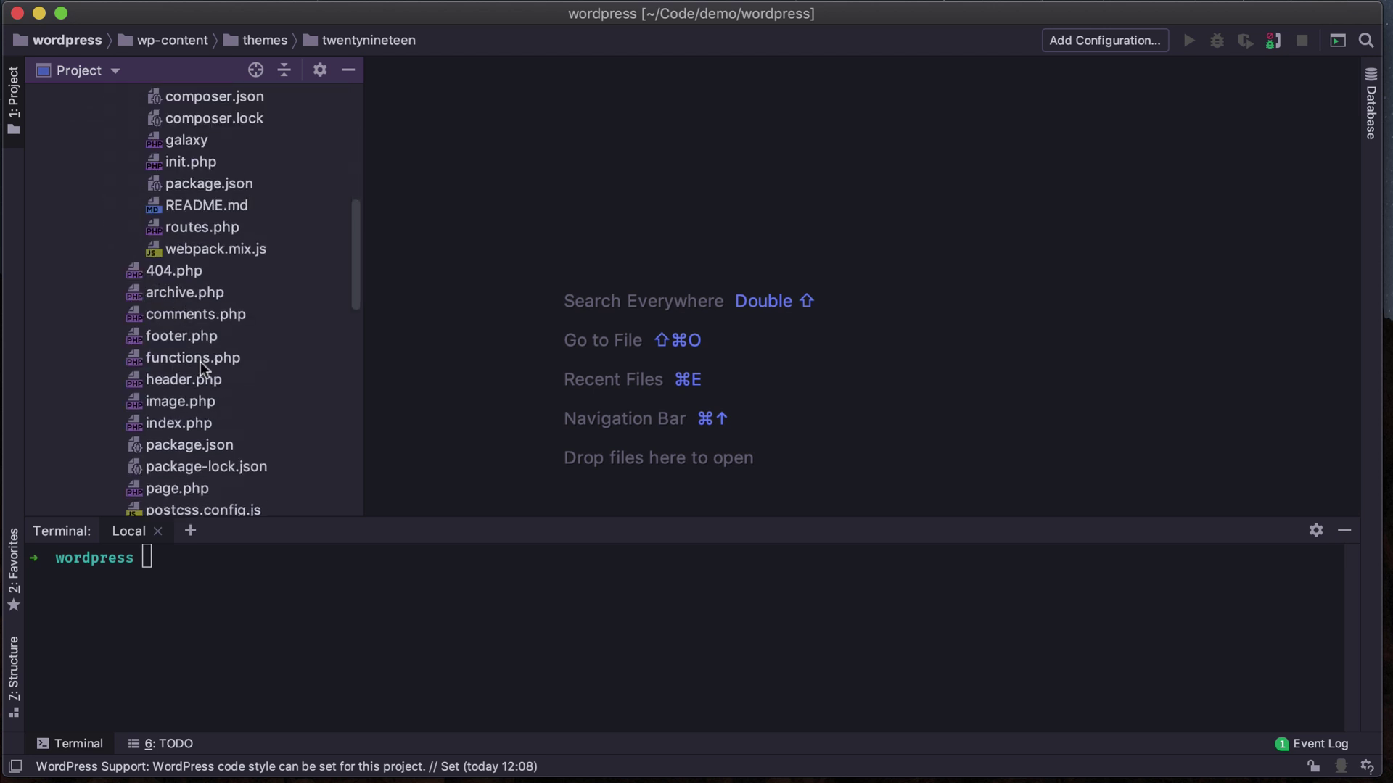
{"action": "left_click", "coordinate": [168, 165]}
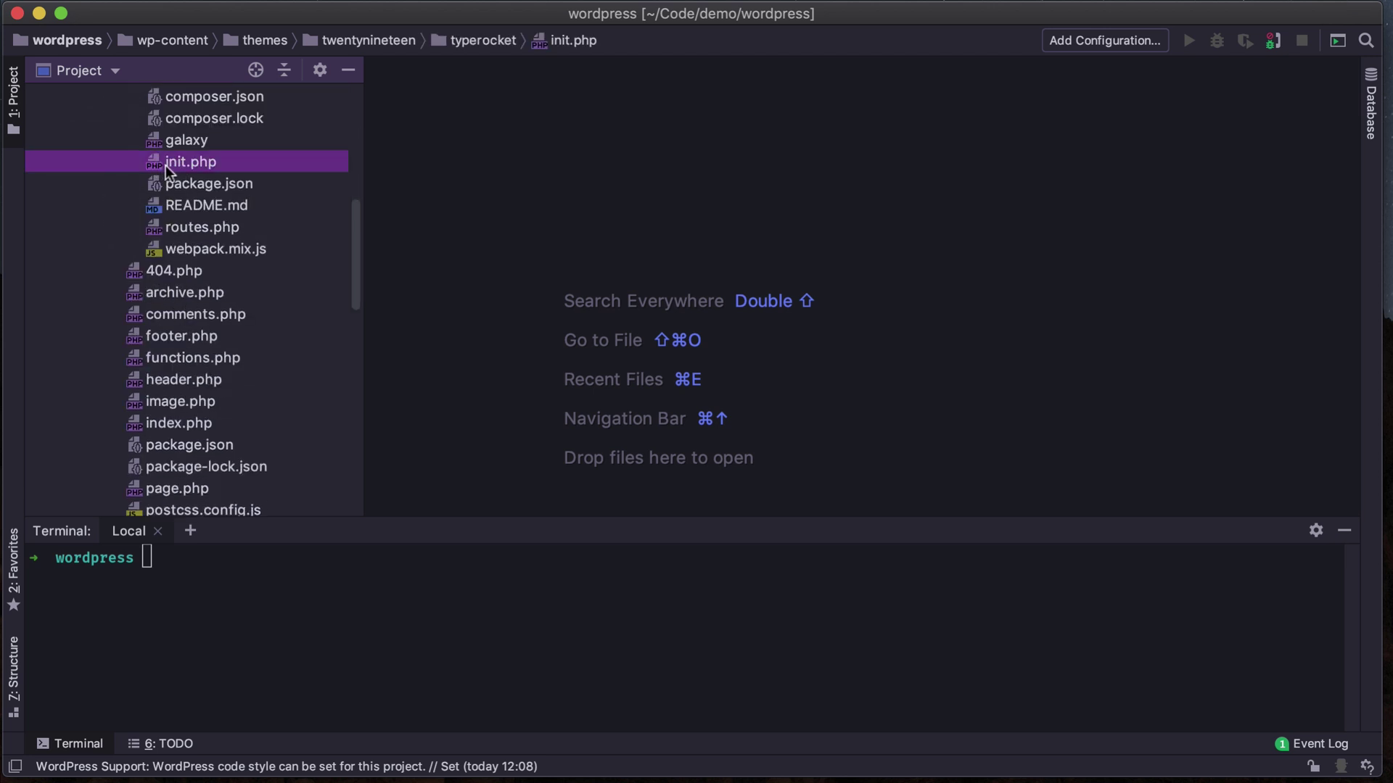
{"action": "scroll", "coordinate": [164, 174], "scroll_direction": "up", "scroll_amount": 5}
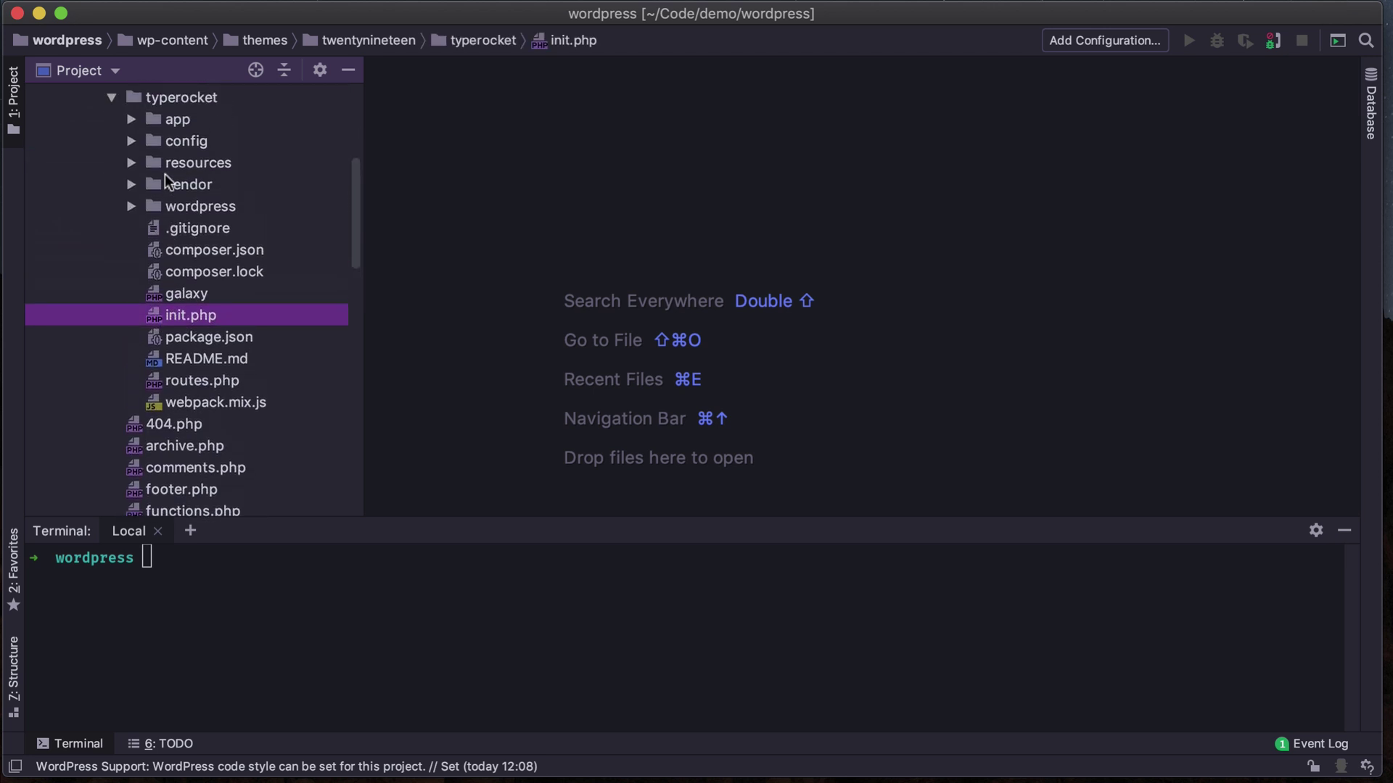
{"action": "scroll", "coordinate": [164, 174], "scroll_direction": "up", "scroll_amount": 1}
{"action": "key", "text": "super+Tab"}
{"action": "key", "text": "super+Tab"}
{"action": "key", "text": "super+Tab"}
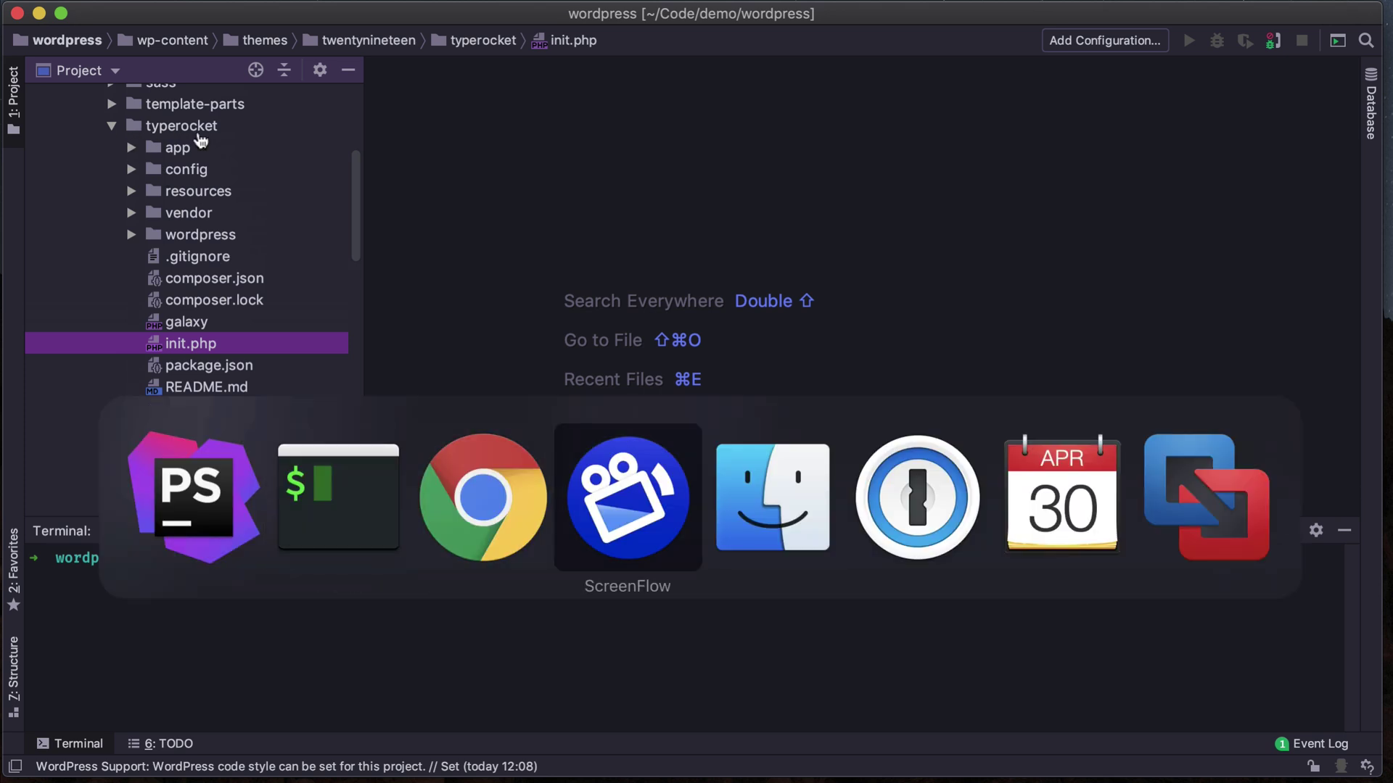
Copy the docs' require ('typerocket/init.php'); line and paste it near the top of twentynineteen's functions.php
{"action": "key", "text": "super+Tab"}
{"action": "key", "text": "super+Tab"}
{"action": "key", "text": "super+Tab"}
{"action": "key", "text": "super+Tab"}
{"action": "key", "text": "super+Tab"}
{"action": "key", "text": "super+Tab"}
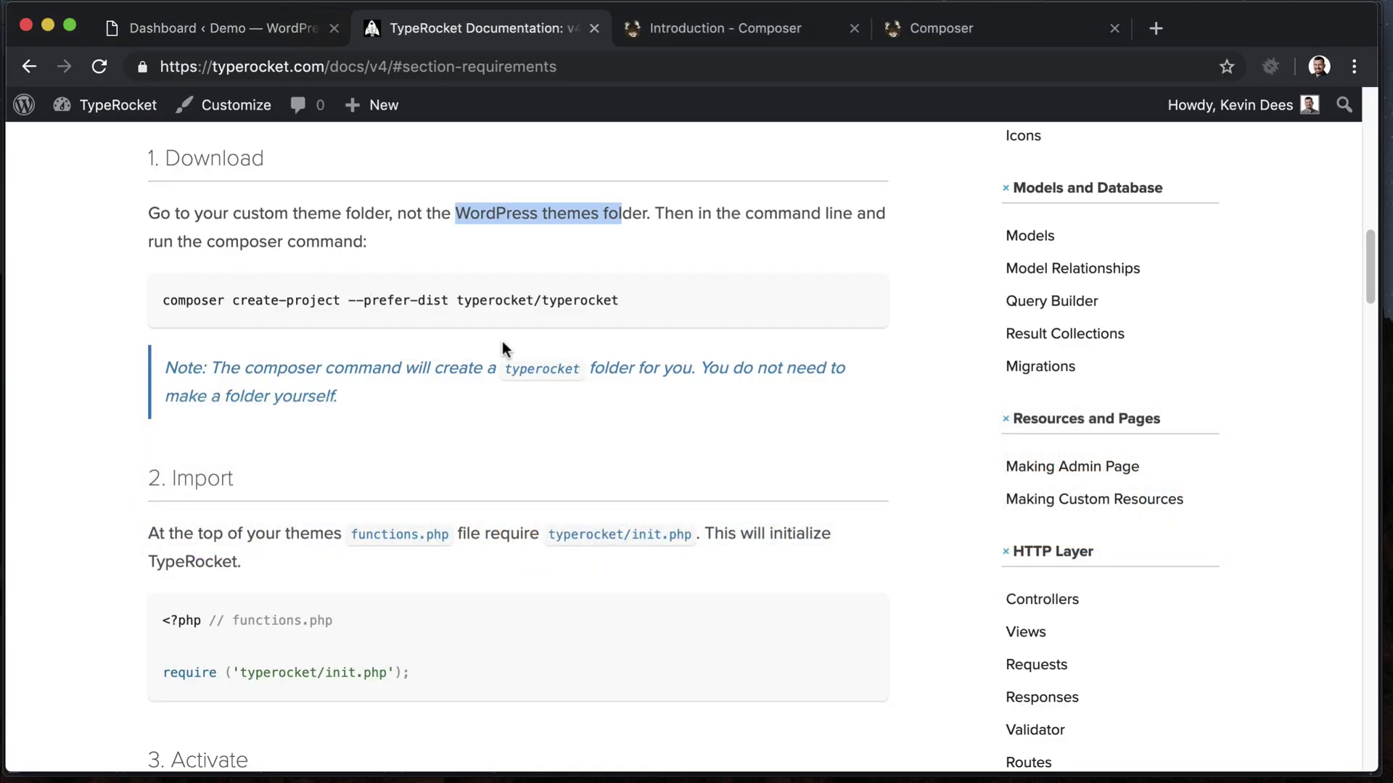
{"action": "scroll", "coordinate": [373, 348], "scroll_direction": "down", "scroll_amount": 5}
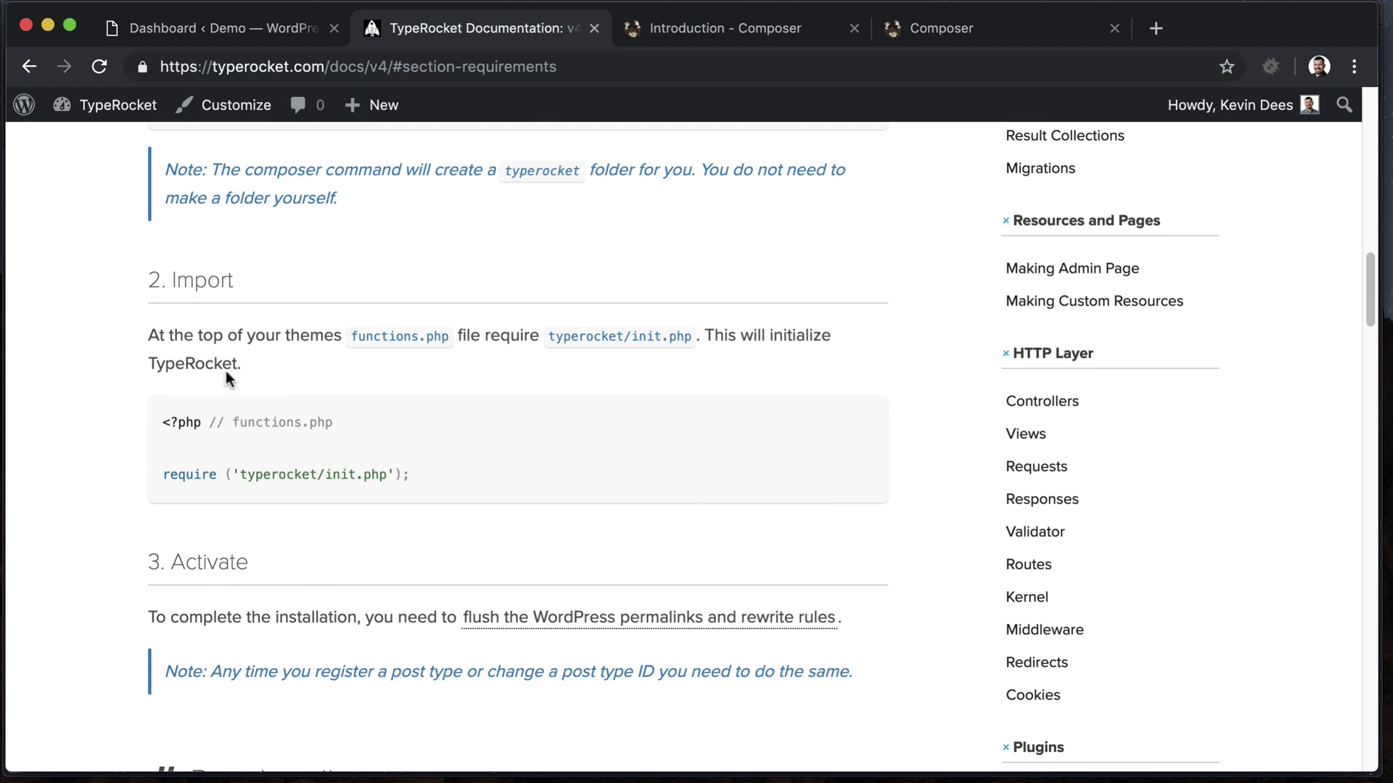
{"action": "left_click_drag", "start_coordinate": [411, 476], "coordinate": [154, 482]}
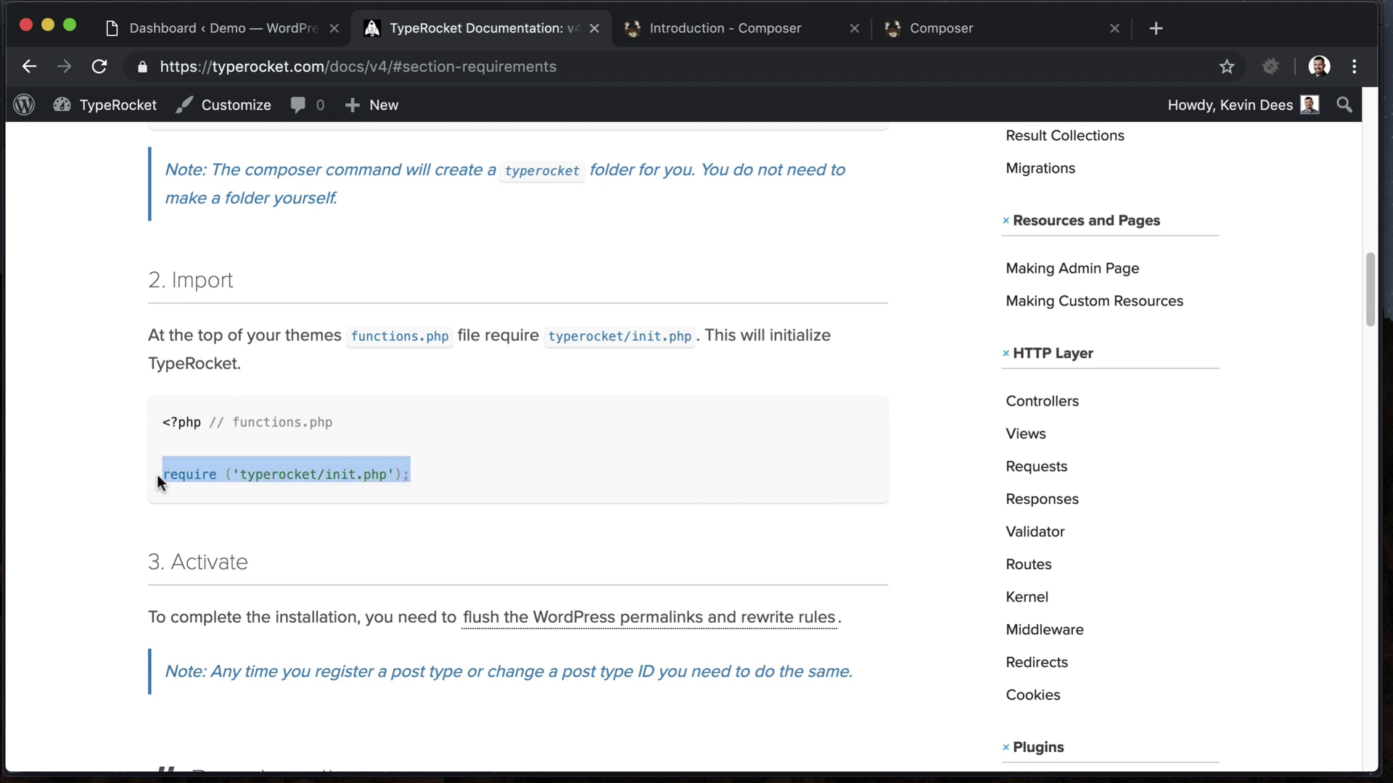
{"action": "key", "text": "super+Tab"}
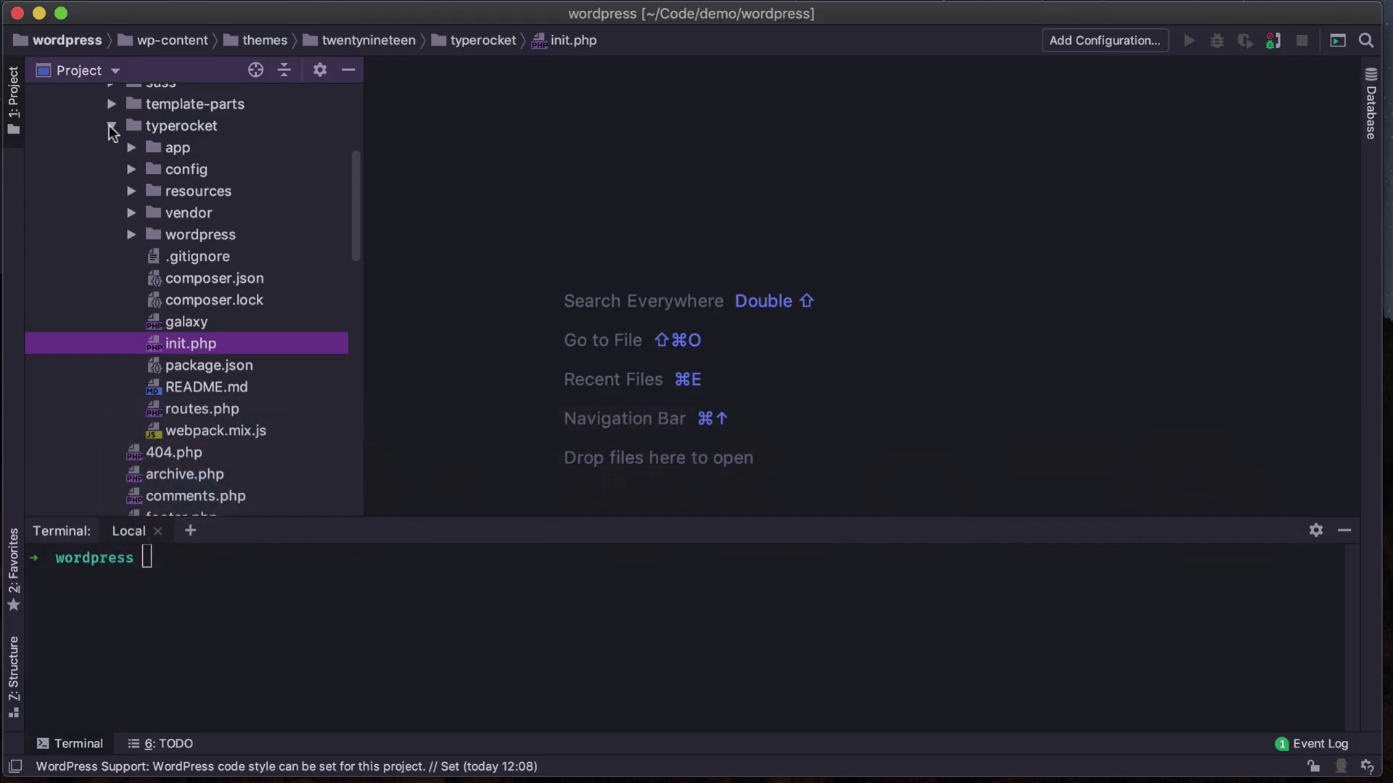
{"action": "left_click", "coordinate": [111, 125]}
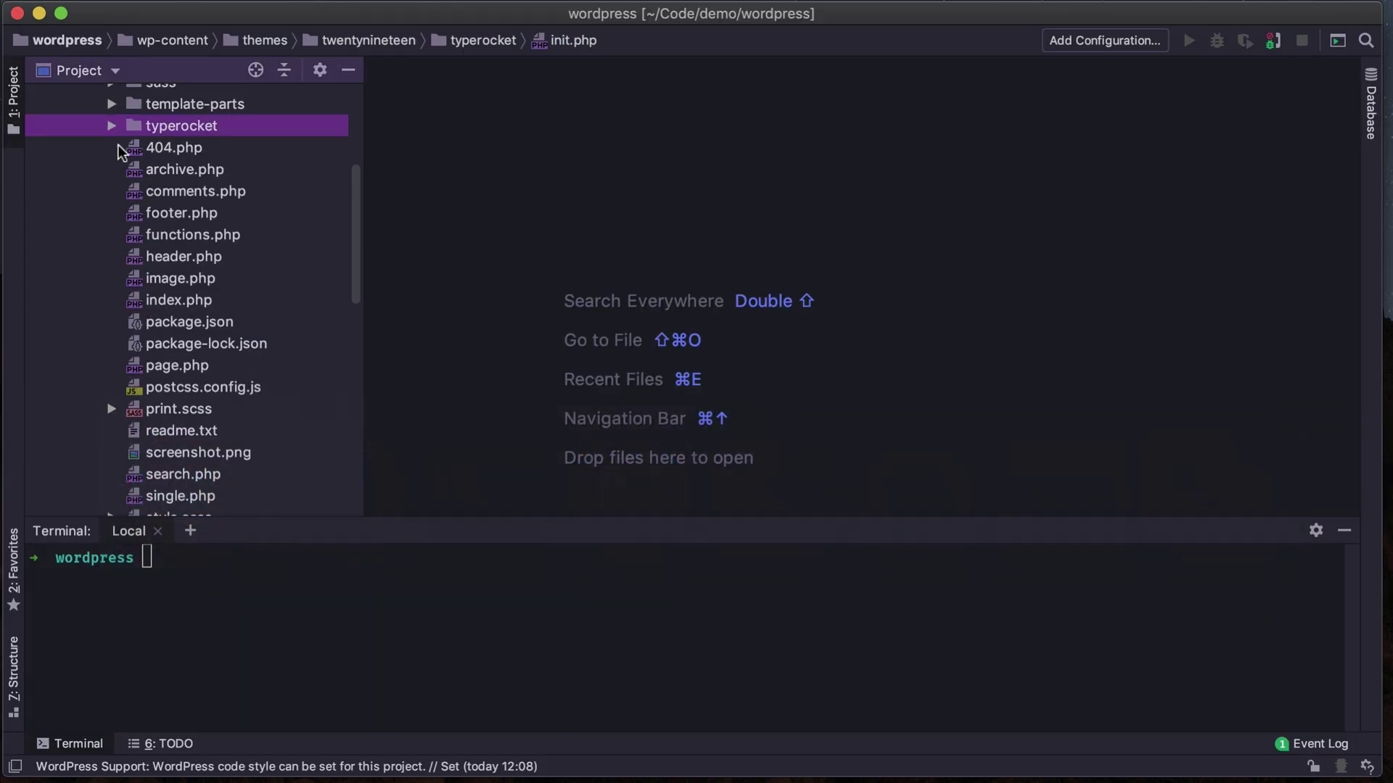
{"action": "double_click", "coordinate": [137, 236]}
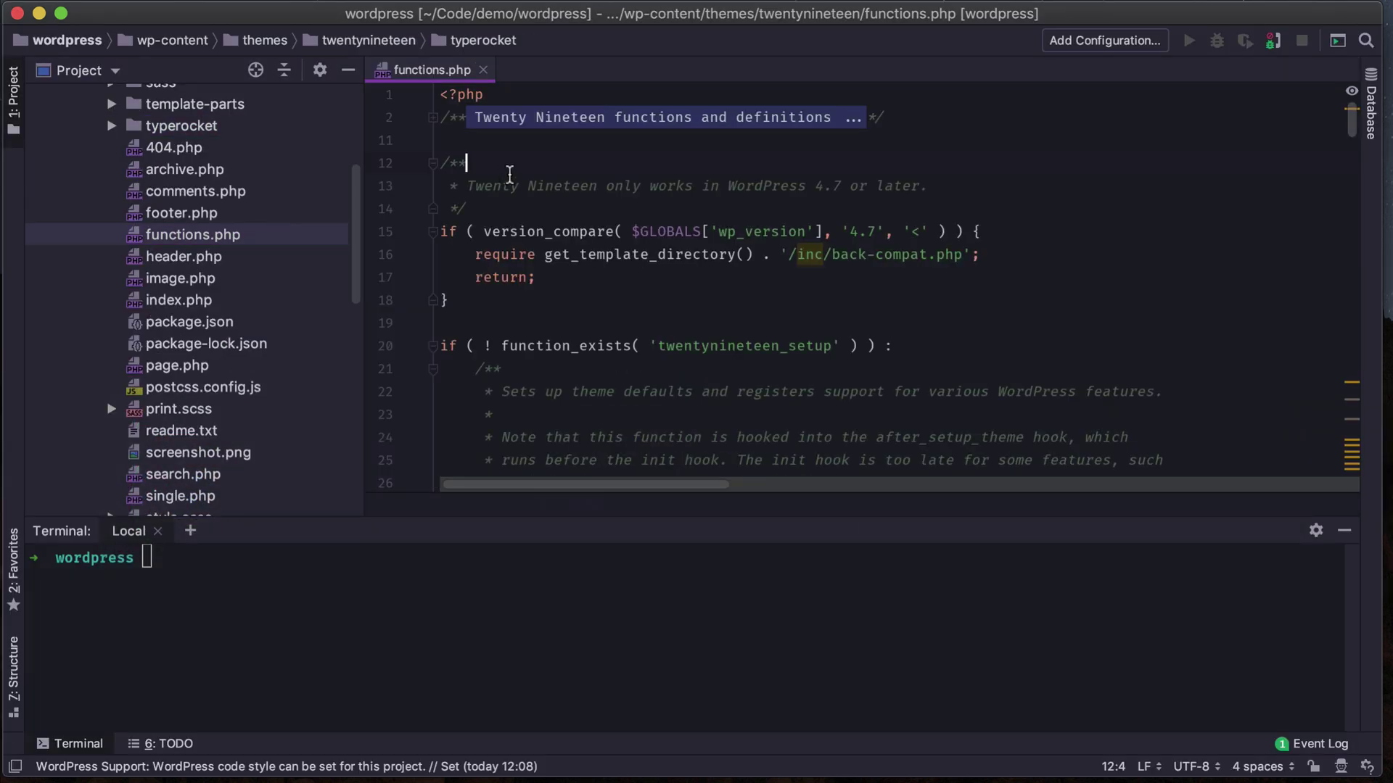
{"action": "key", "text": "Return"}
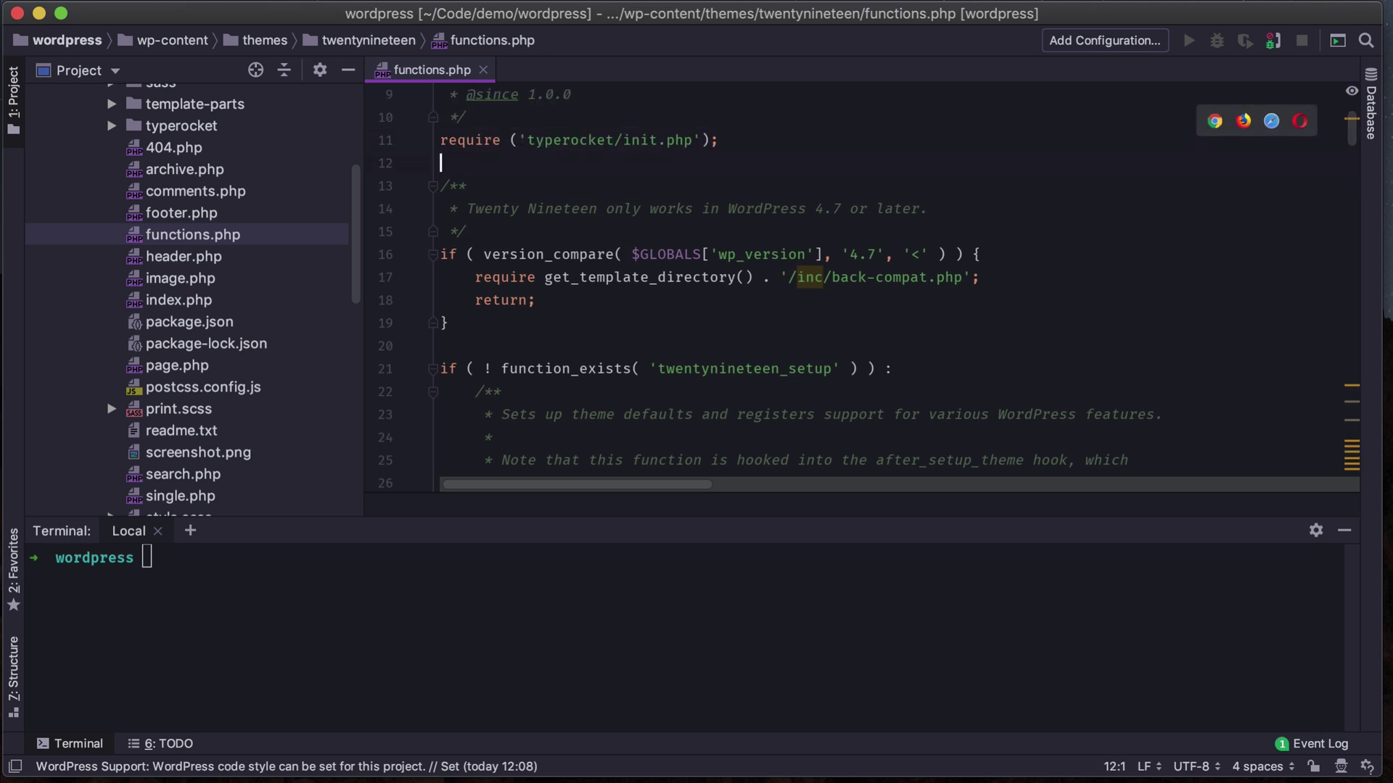
{"action": "key", "text": "super+Tab"}
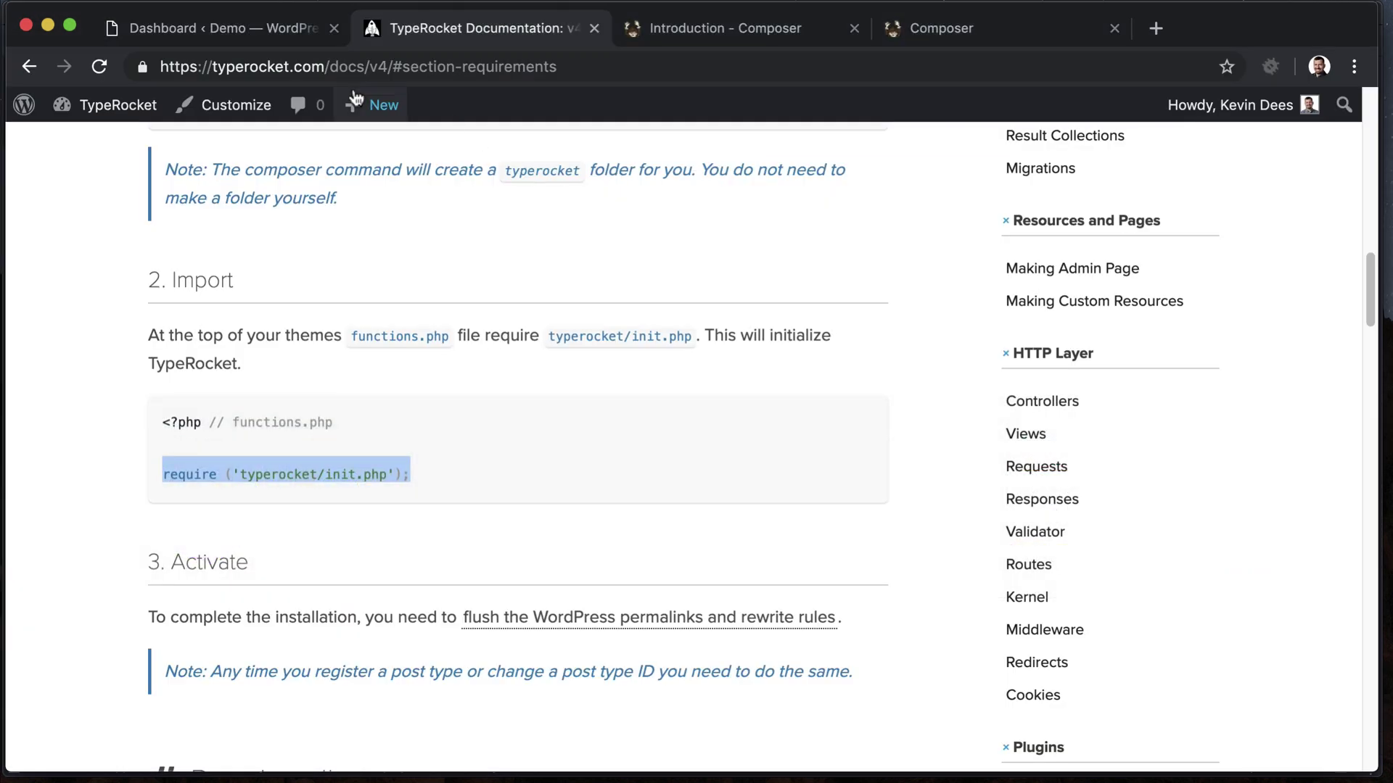
Reload the WordPress dashboard so TypeRocket's new Dev menu item appears
{"action": "left_click", "coordinate": [254, 41]}
{"action": "left_click", "coordinate": [276, 66]}
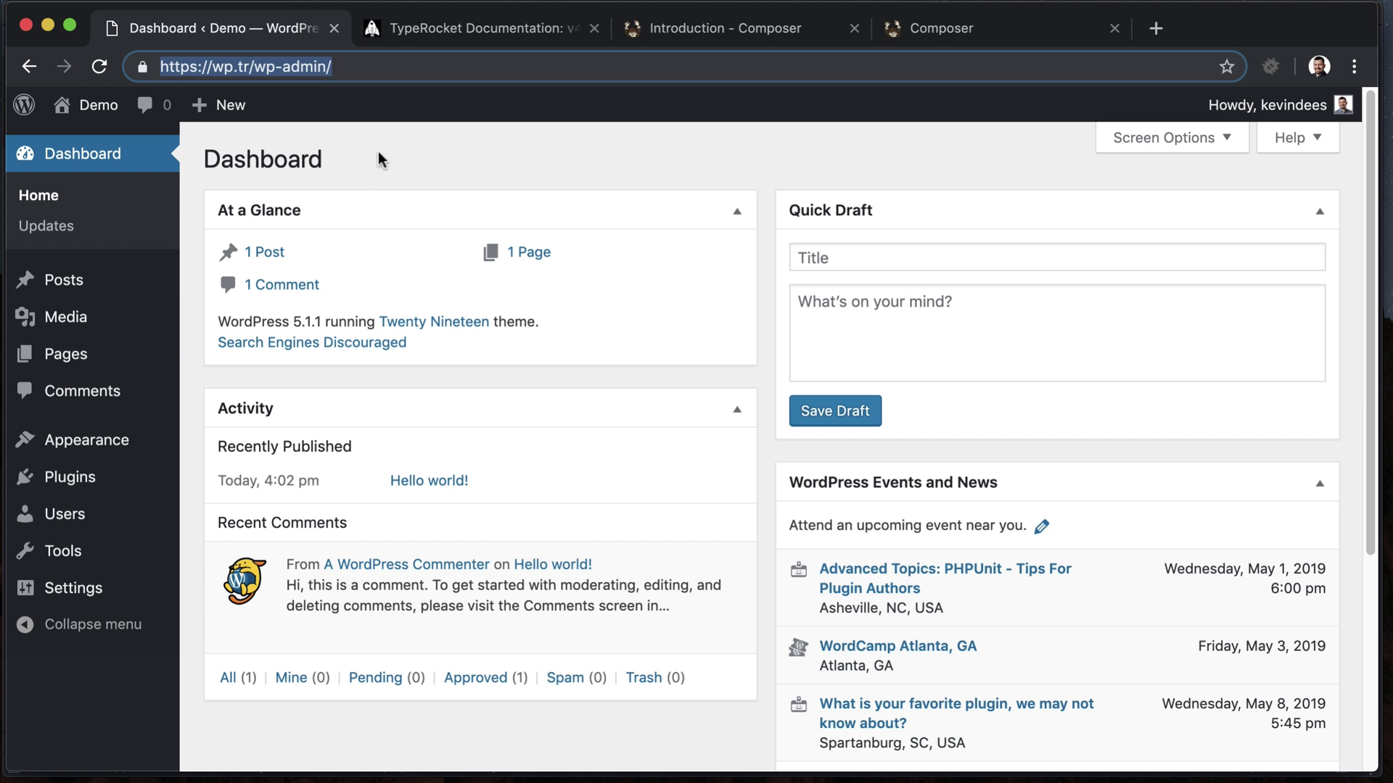
{"action": "key", "text": "Return"}
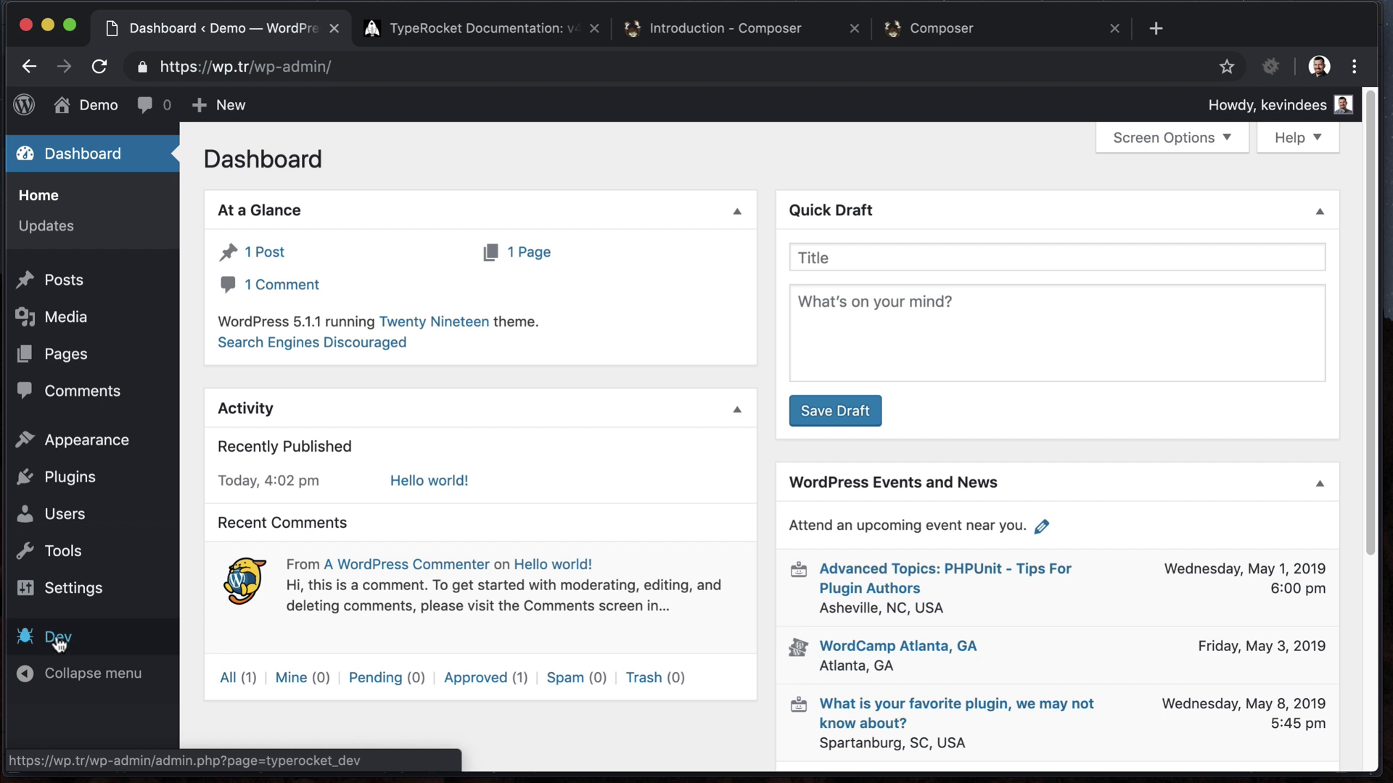
Check the dashboard footer for the 'TypeRocket developer mode!' notice
{"action": "mouse_move", "coordinate": [108, 451]}
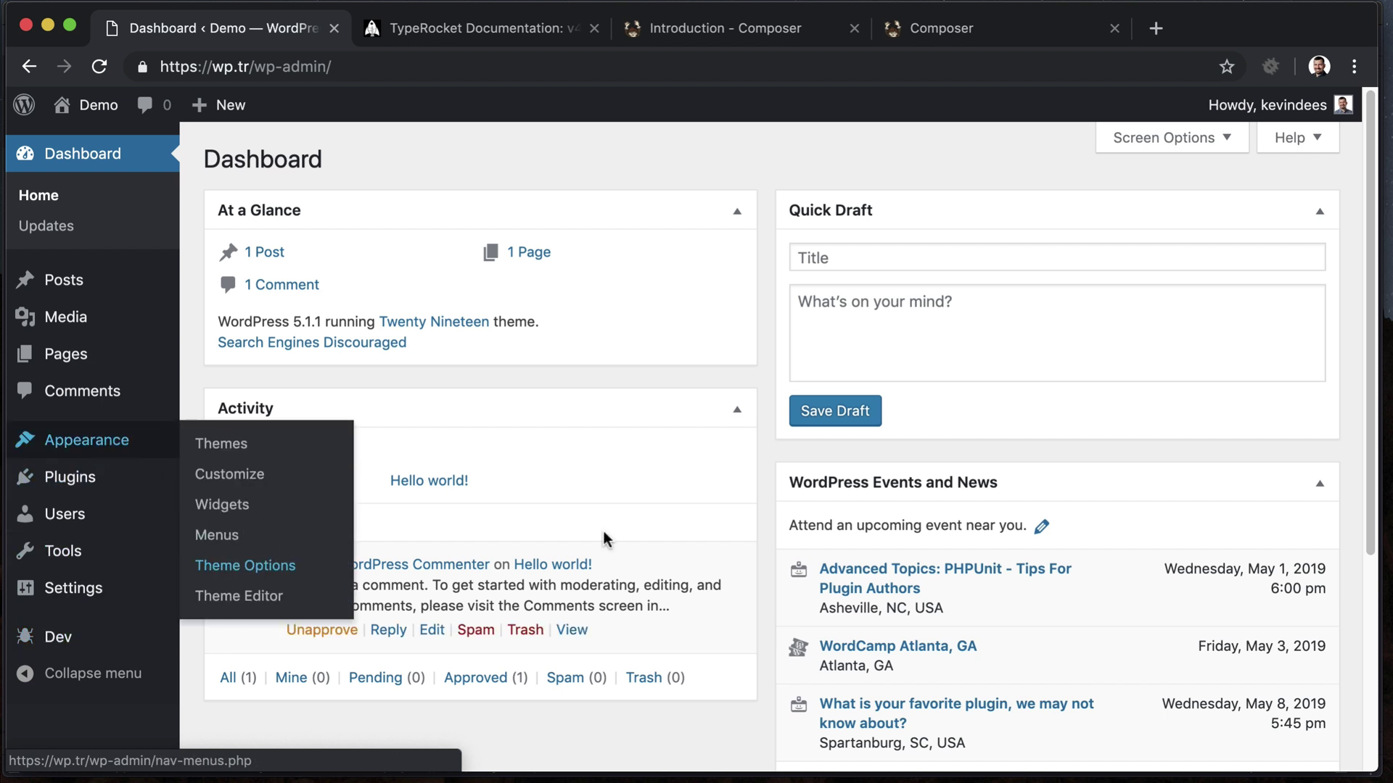
{"action": "scroll", "coordinate": [1373, 402], "scroll_direction": "down", "scroll_amount": 5}
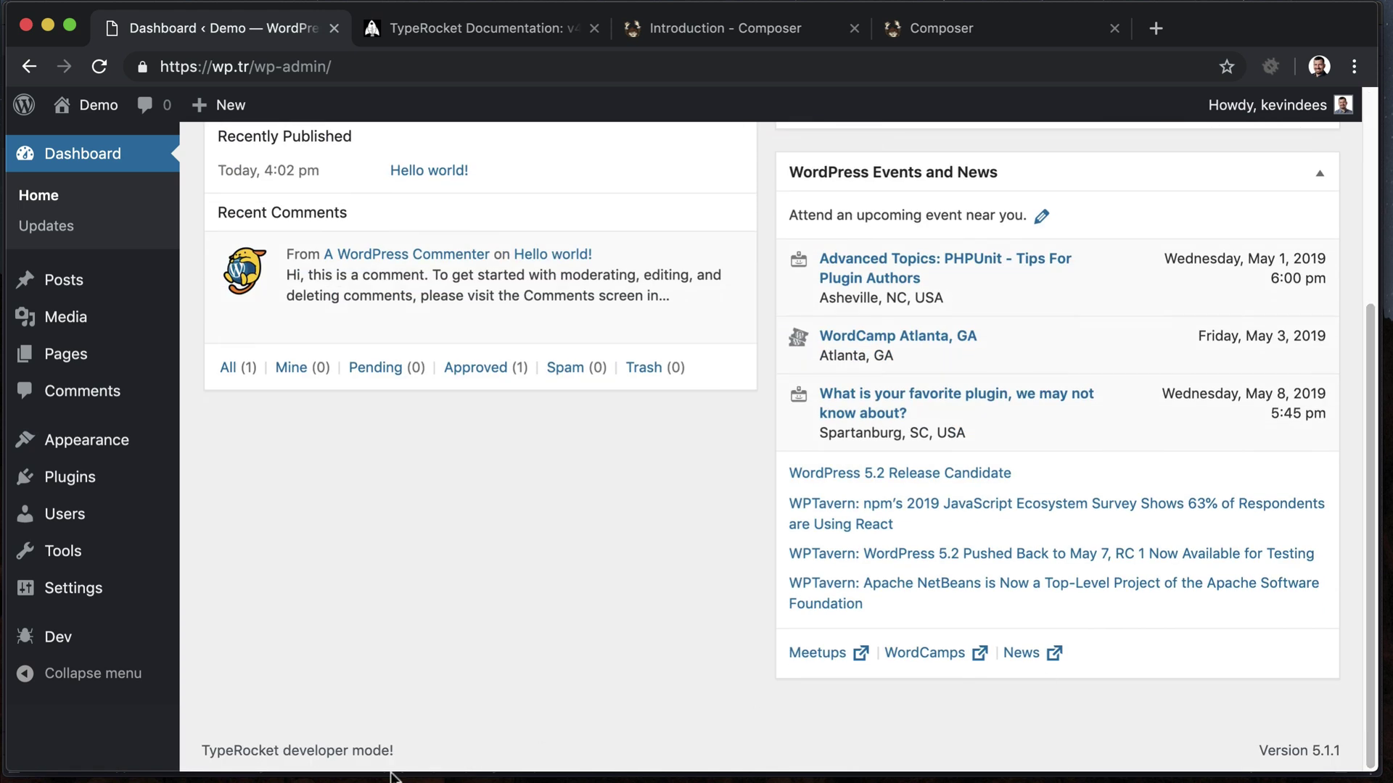
{"action": "left_click_drag", "start_coordinate": [202, 749], "coordinate": [418, 754]}
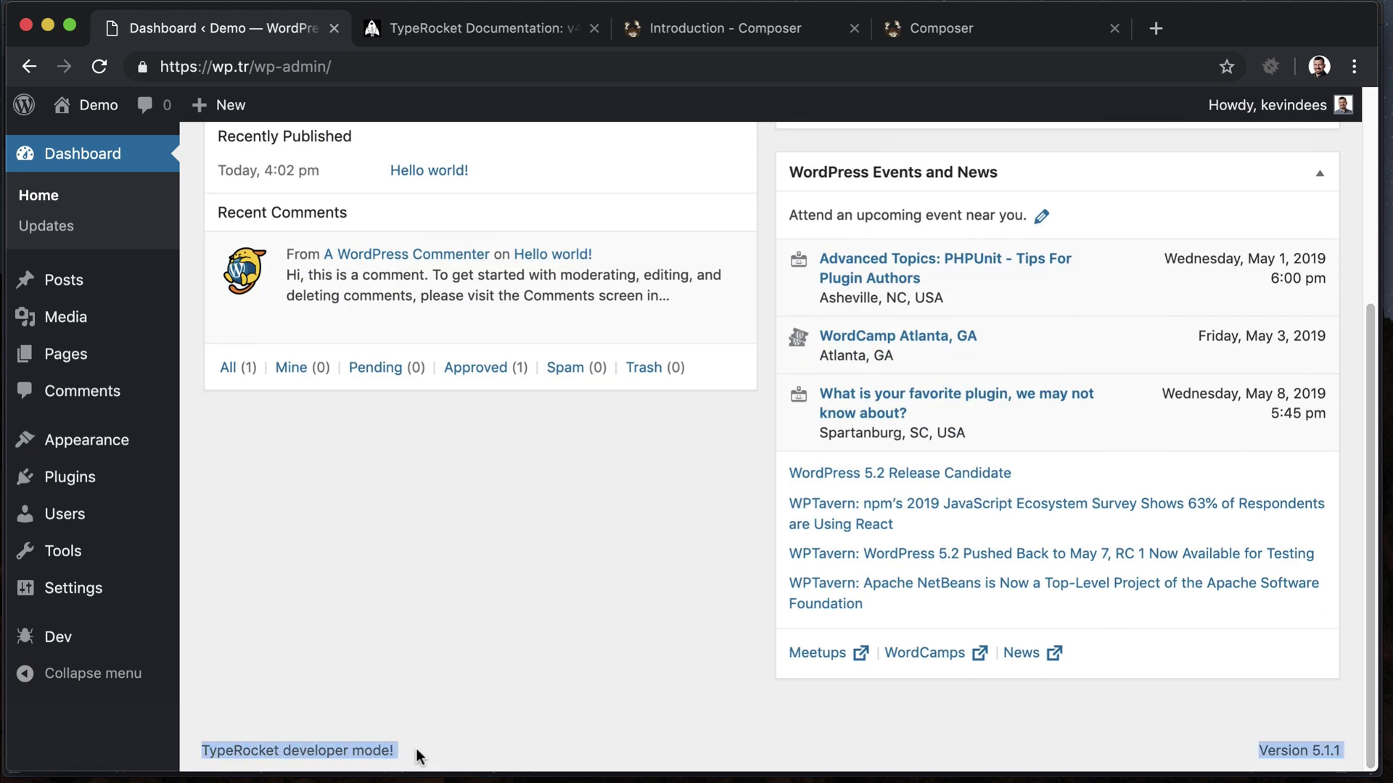
{"action": "left_click", "coordinate": [418, 755]}
{"action": "scroll", "coordinate": [463, 581], "scroll_direction": "up", "scroll_amount": 5}
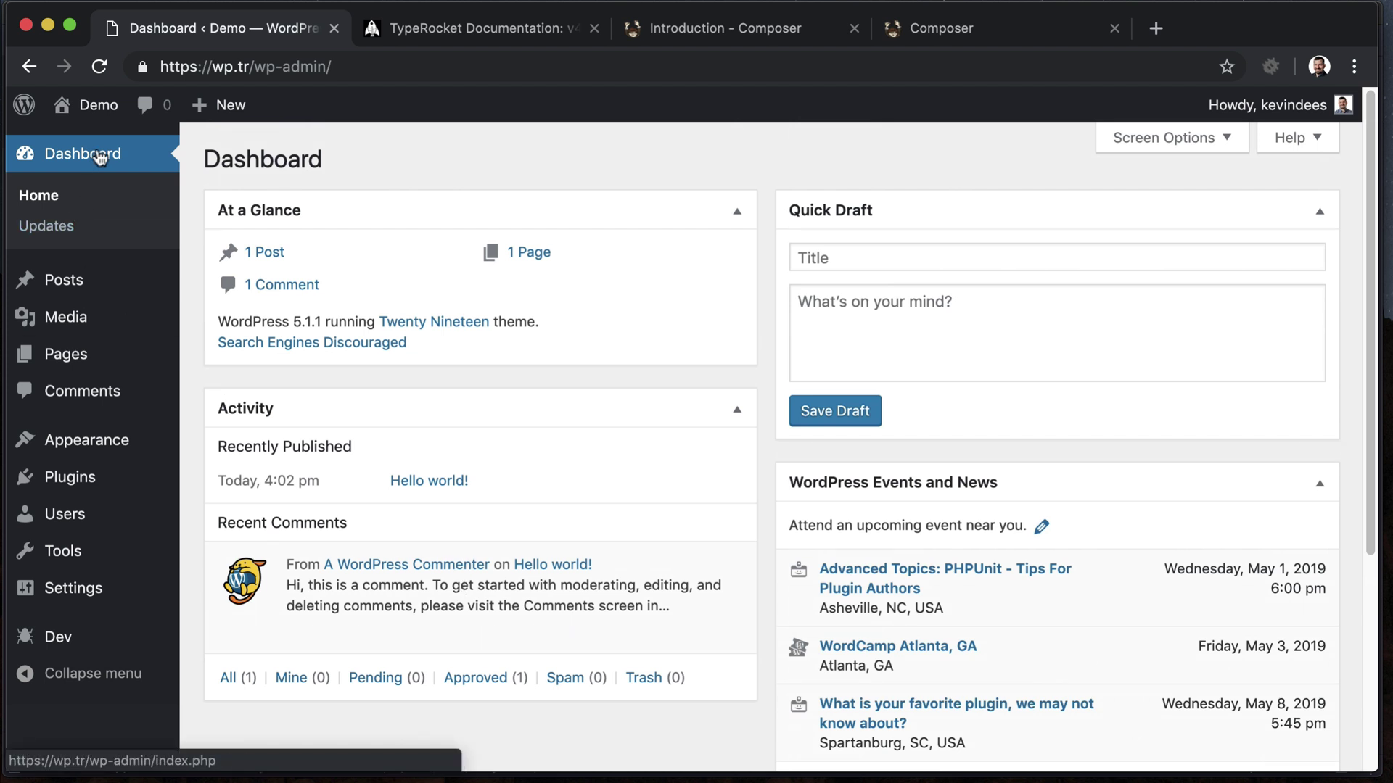
{"action": "mouse_move", "coordinate": [118, 275]}
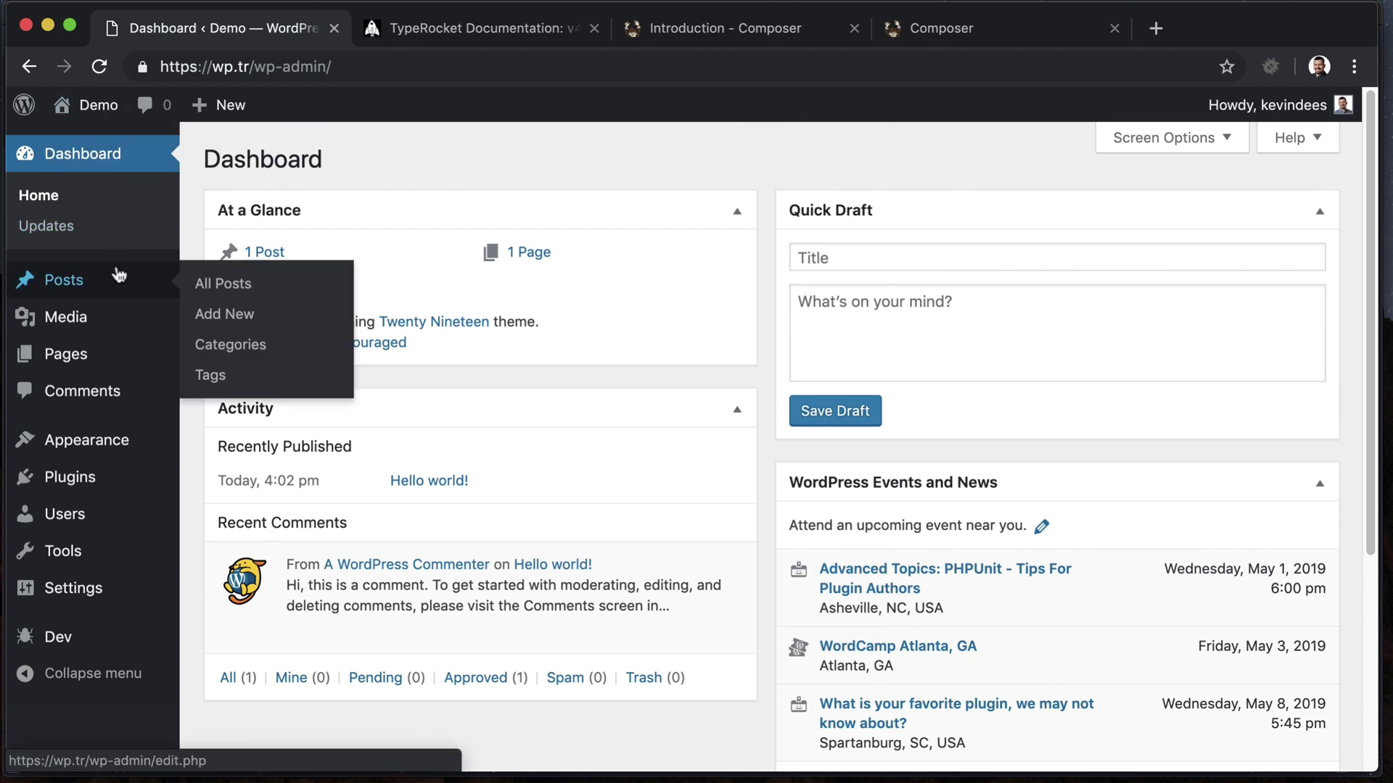
{"action": "left_click", "coordinate": [438, 32]}
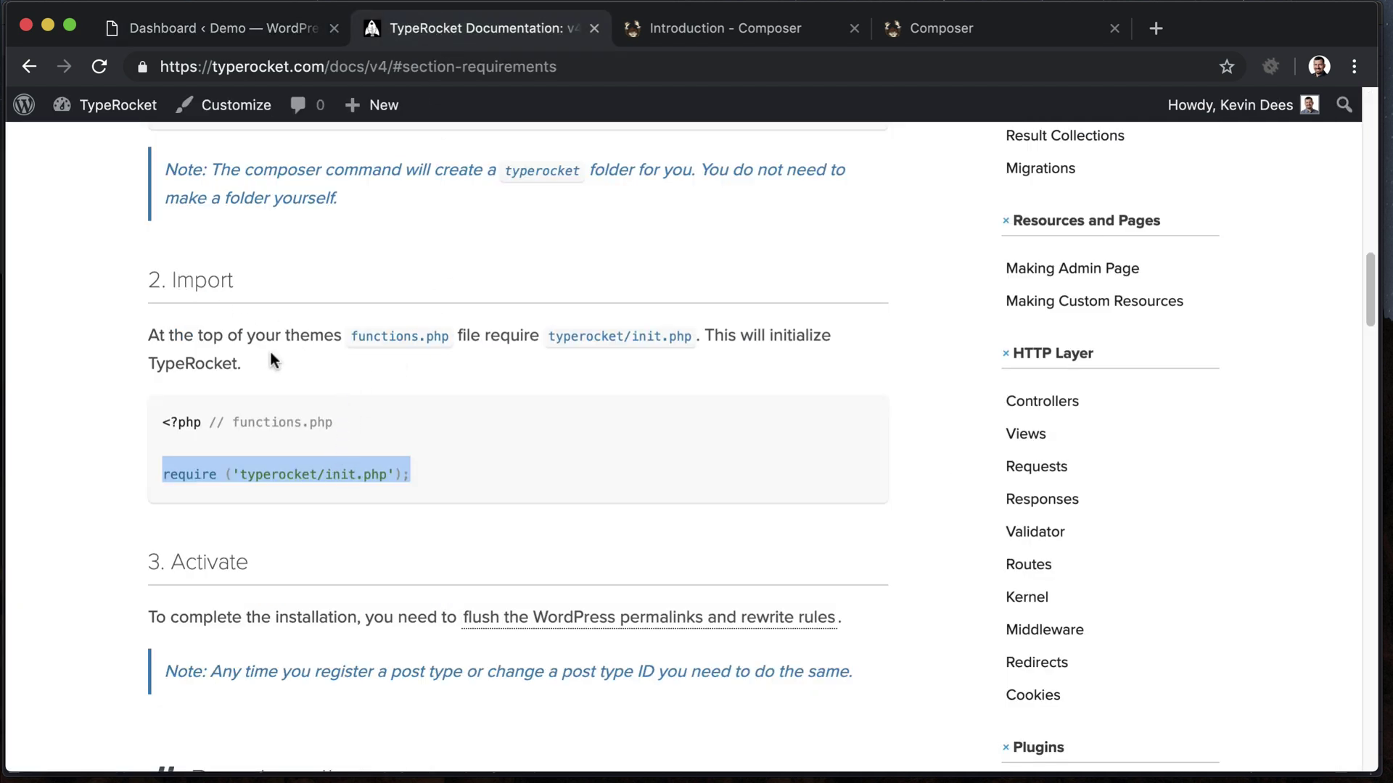
{"action": "scroll", "coordinate": [267, 363], "scroll_direction": "down", "scroll_amount": 5}
{"action": "left_click_drag", "start_coordinate": [177, 403], "coordinate": [395, 406]}
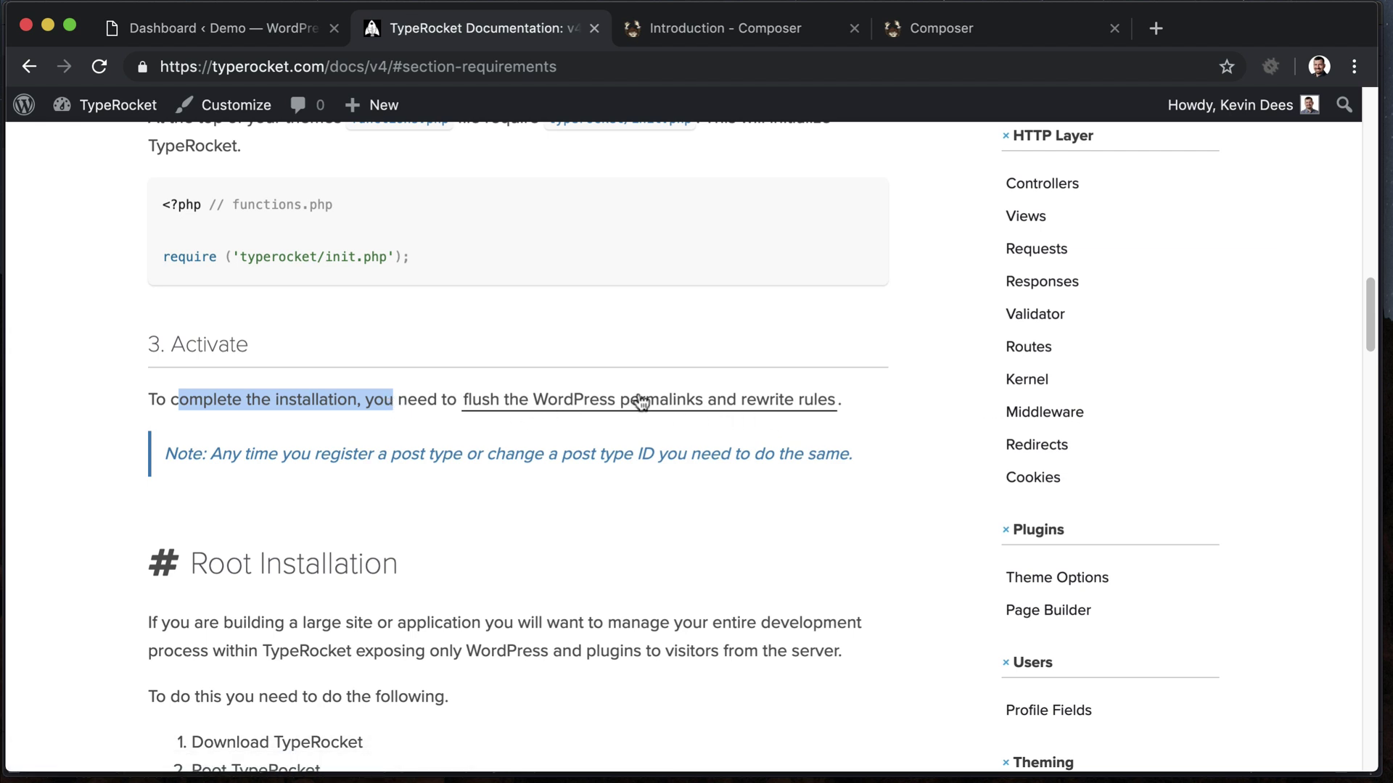
Under Settings > Permalinks, choose Post name instead of Plain and save, getting 'Permalink structure updated.'
{"action": "left_click", "coordinate": [273, 33]}
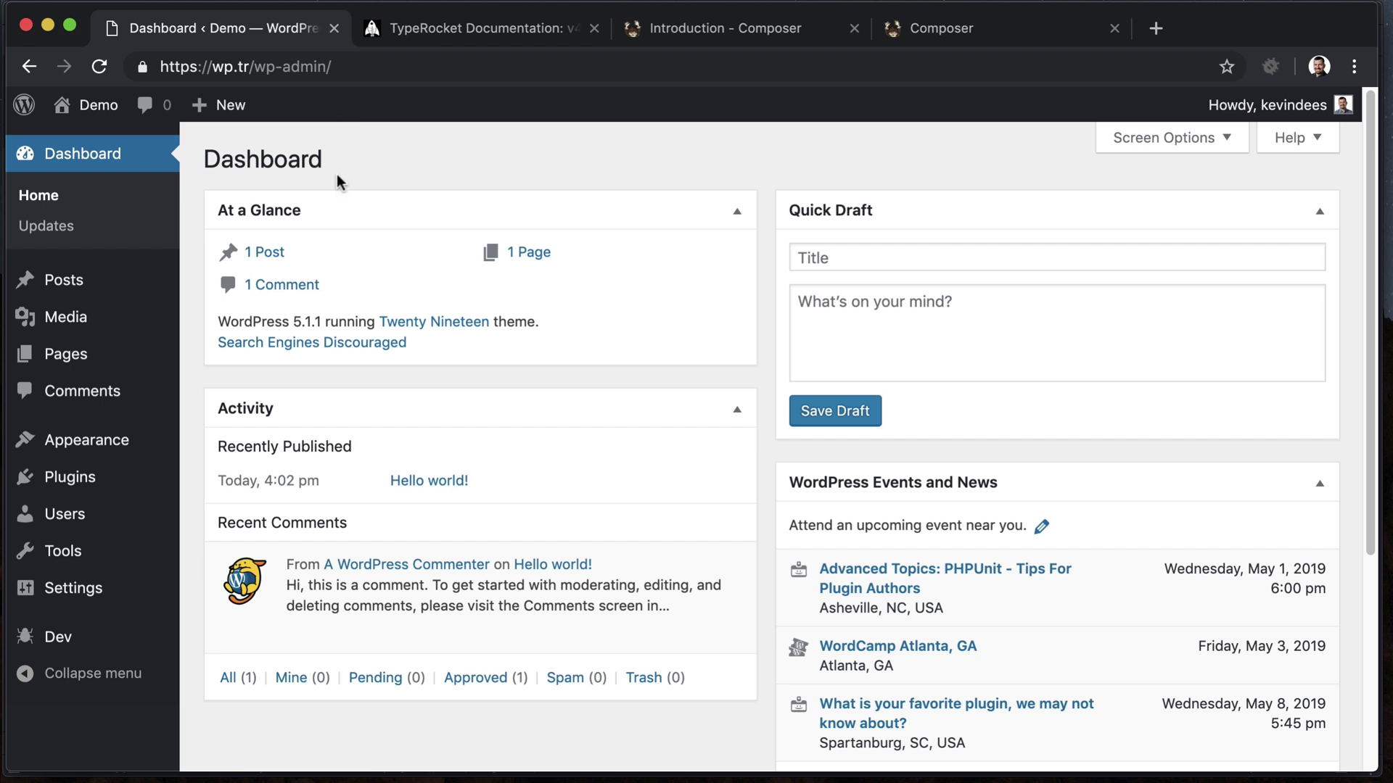
{"action": "mouse_move", "coordinate": [91, 480]}
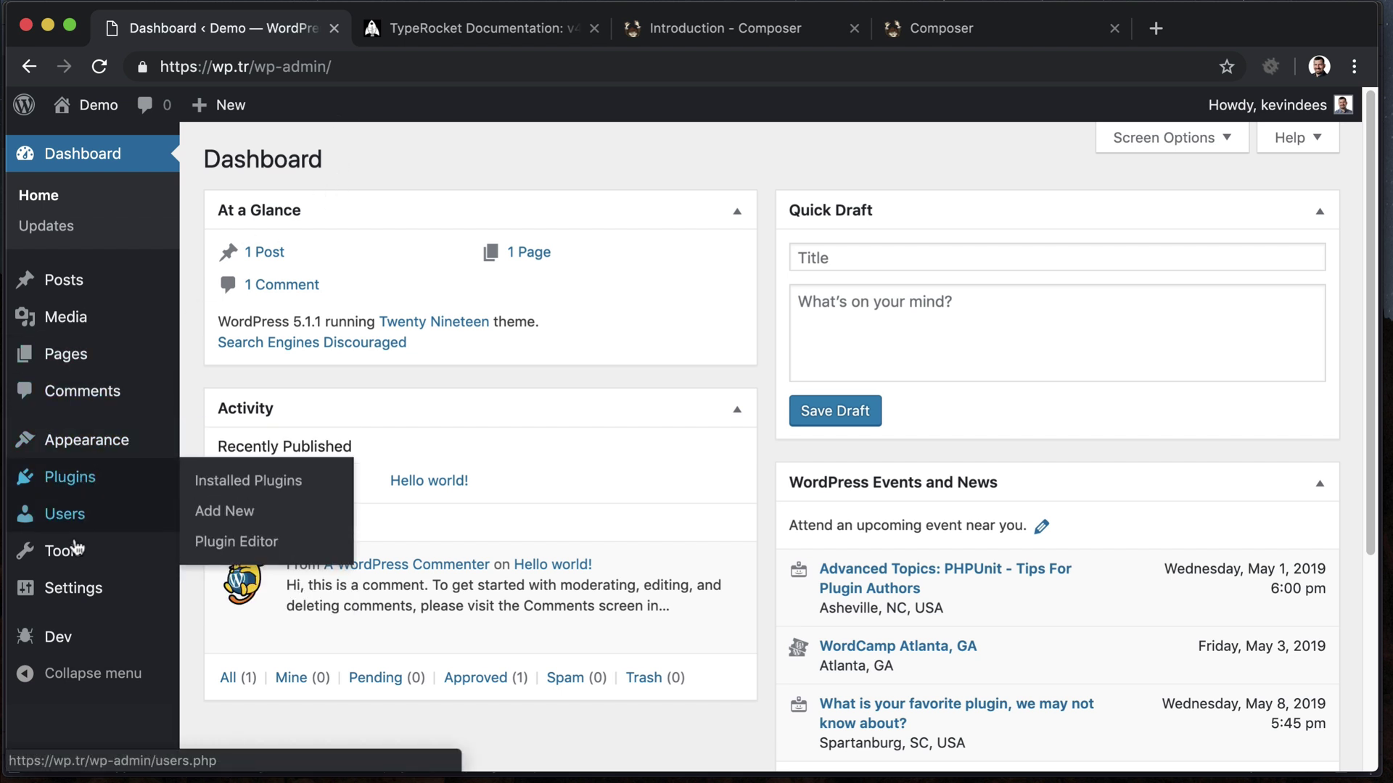
{"action": "mouse_move", "coordinate": [71, 597]}
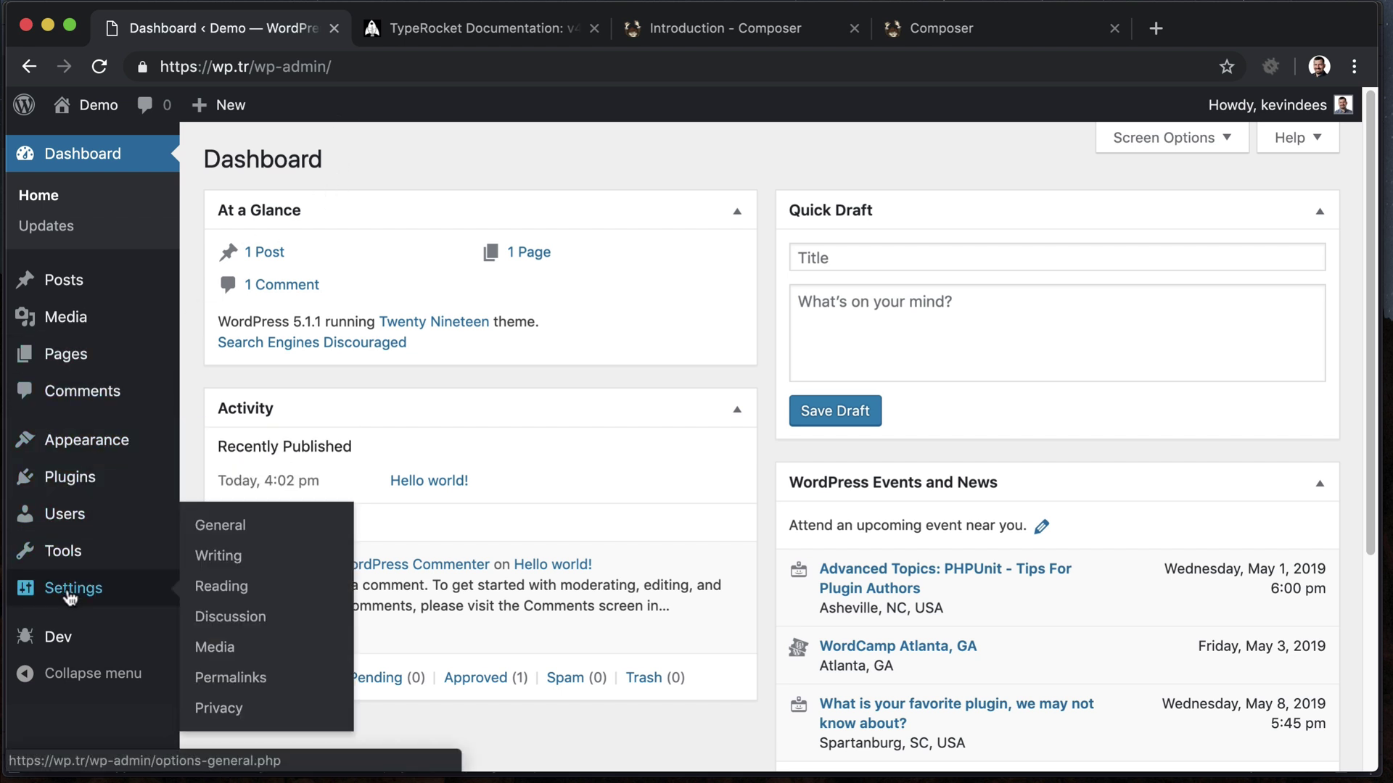
{"action": "left_click", "coordinate": [249, 677]}
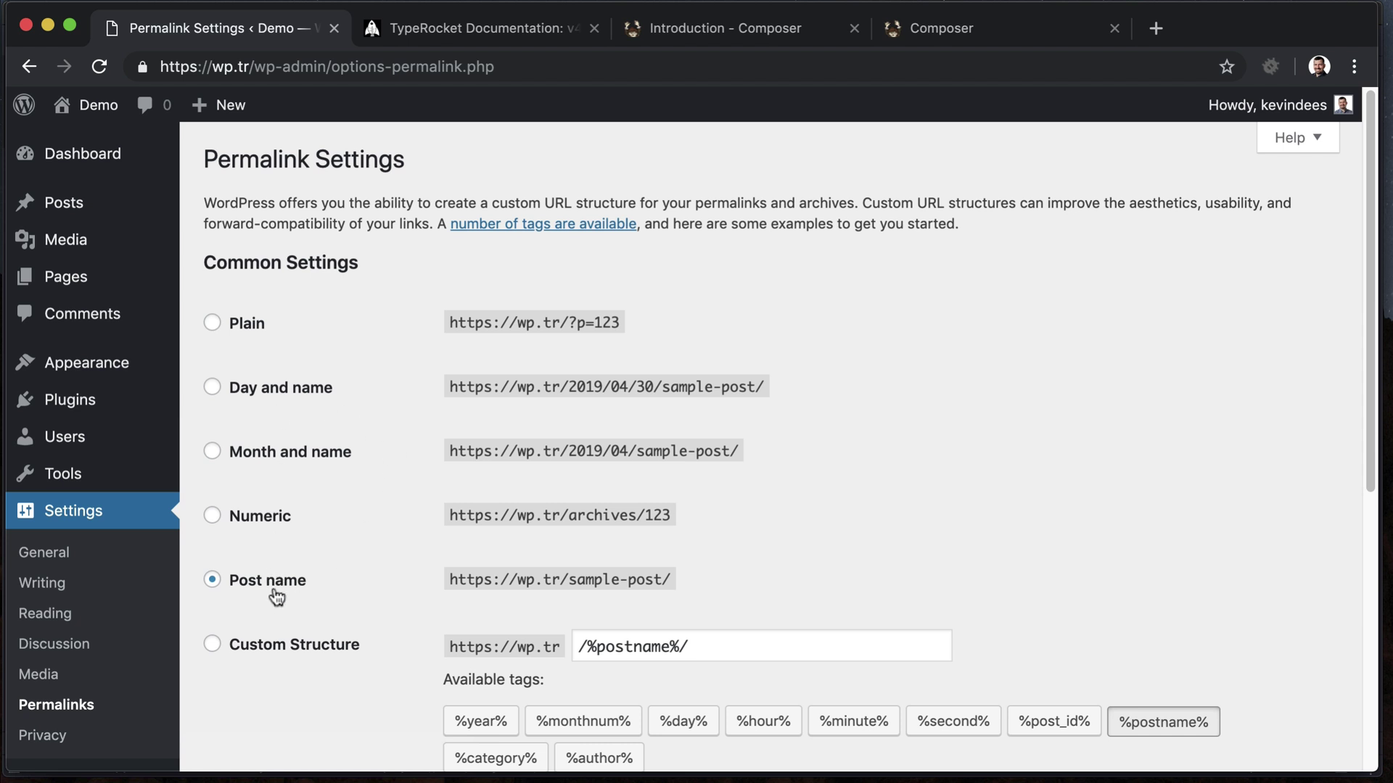
{"action": "left_click", "coordinate": [251, 331]}
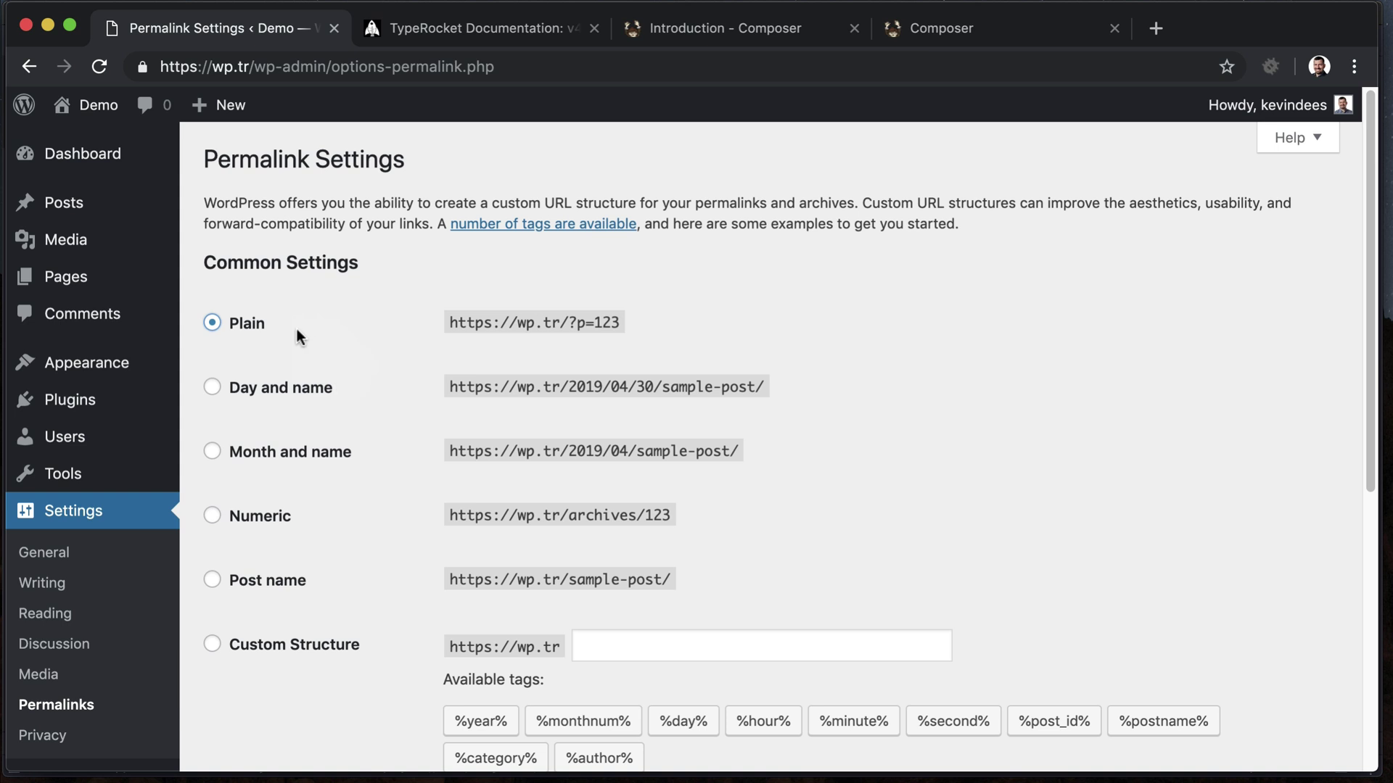
{"action": "left_click", "coordinate": [267, 586]}
{"action": "scroll", "coordinate": [437, 415], "scroll_direction": "down", "scroll_amount": 6}
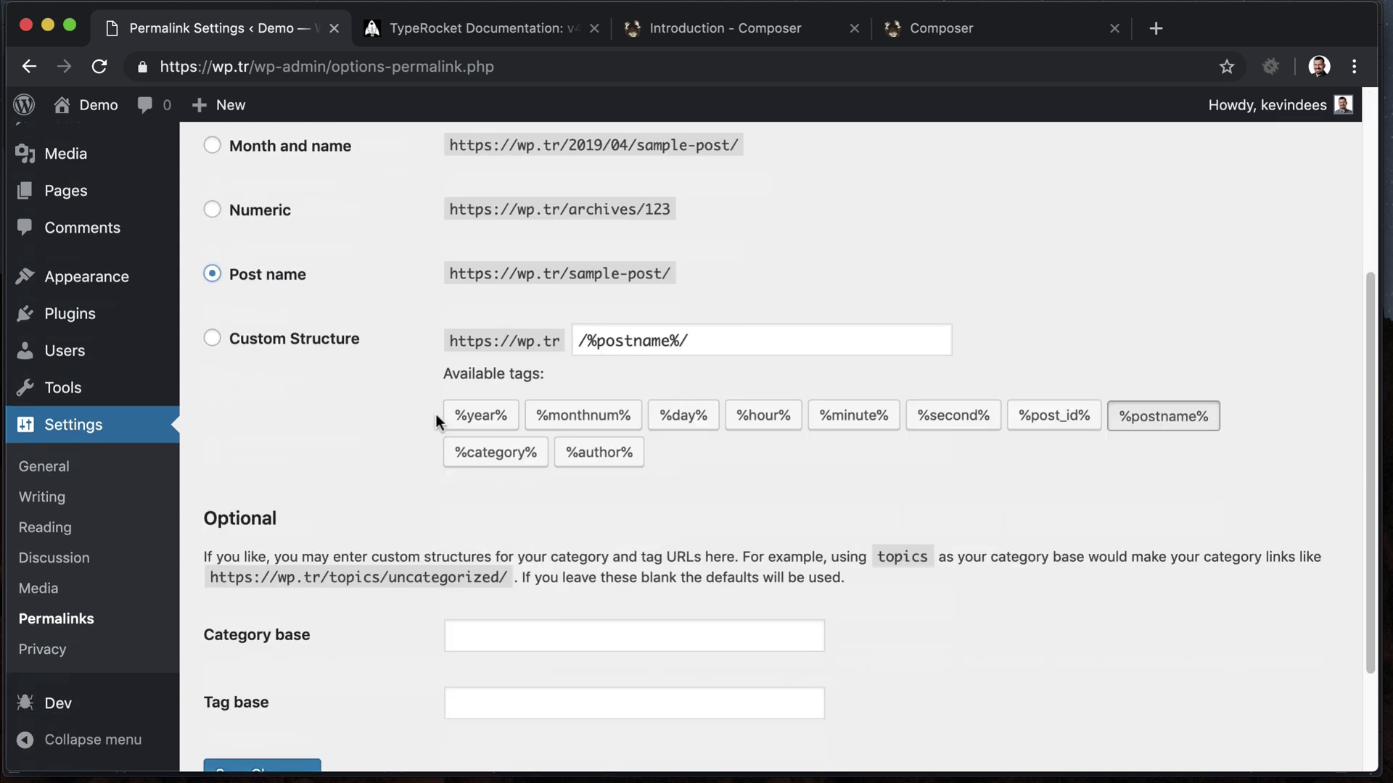
{"action": "left_click", "coordinate": [277, 659]}
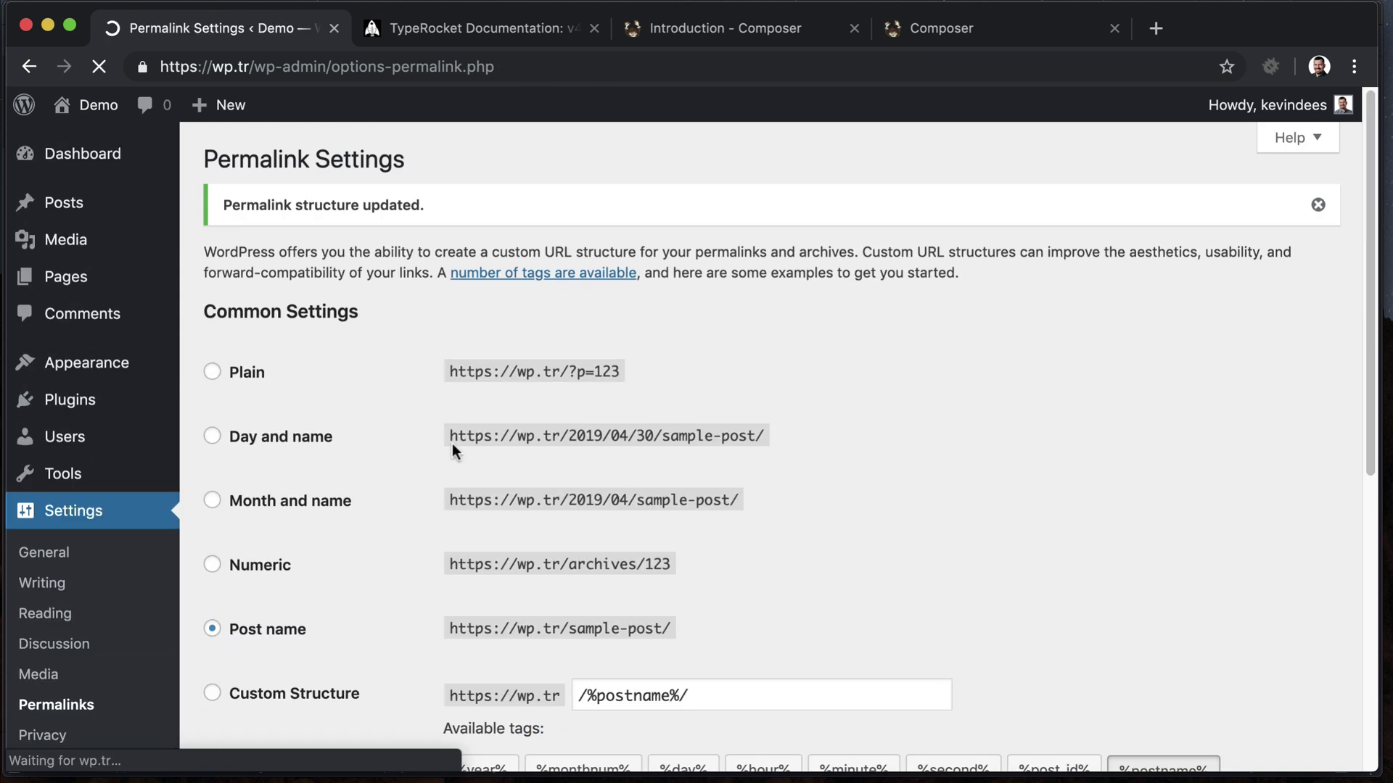